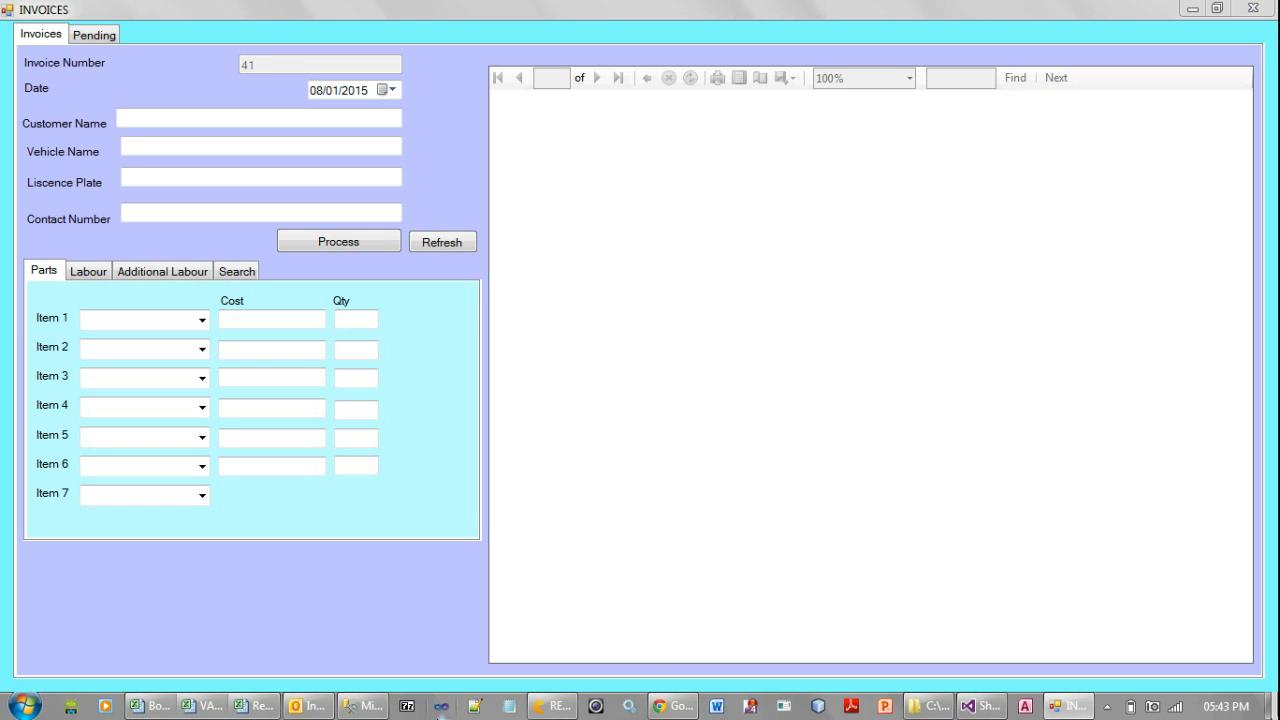
Open the report for existing invoice 40 from the saved invoices and review its parts, labour and totals
click(233, 272)
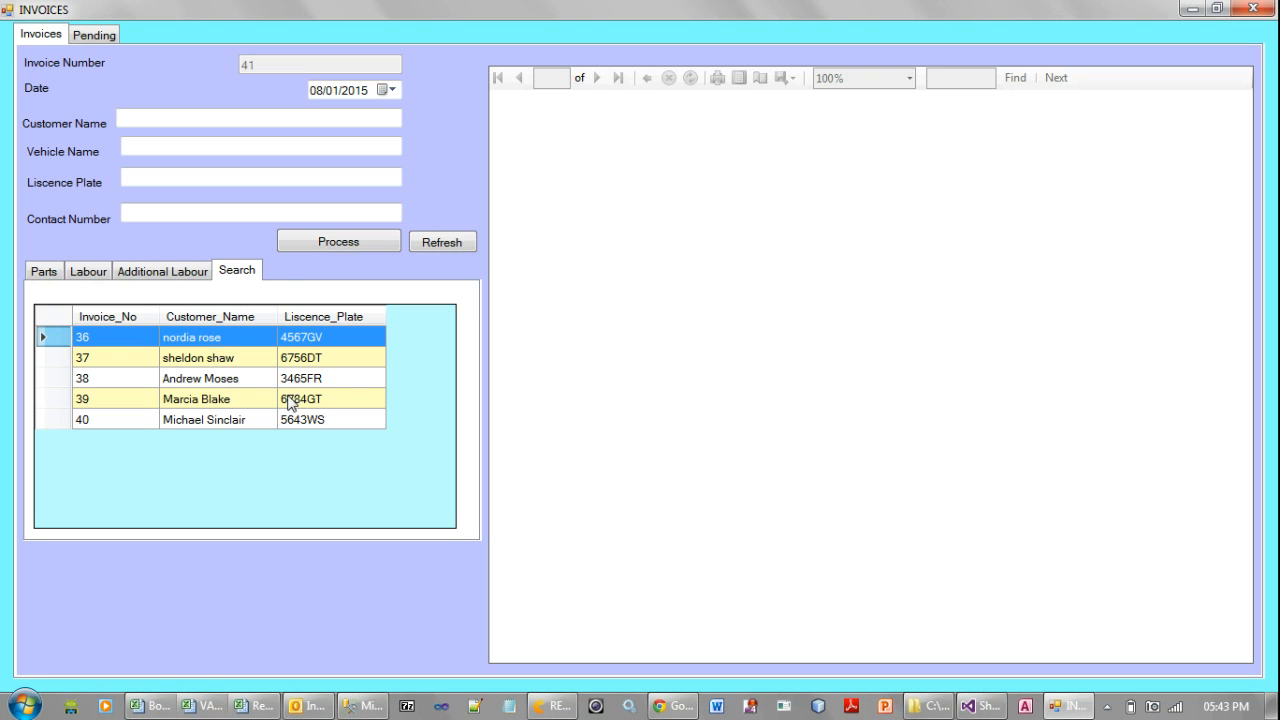
click(294, 422)
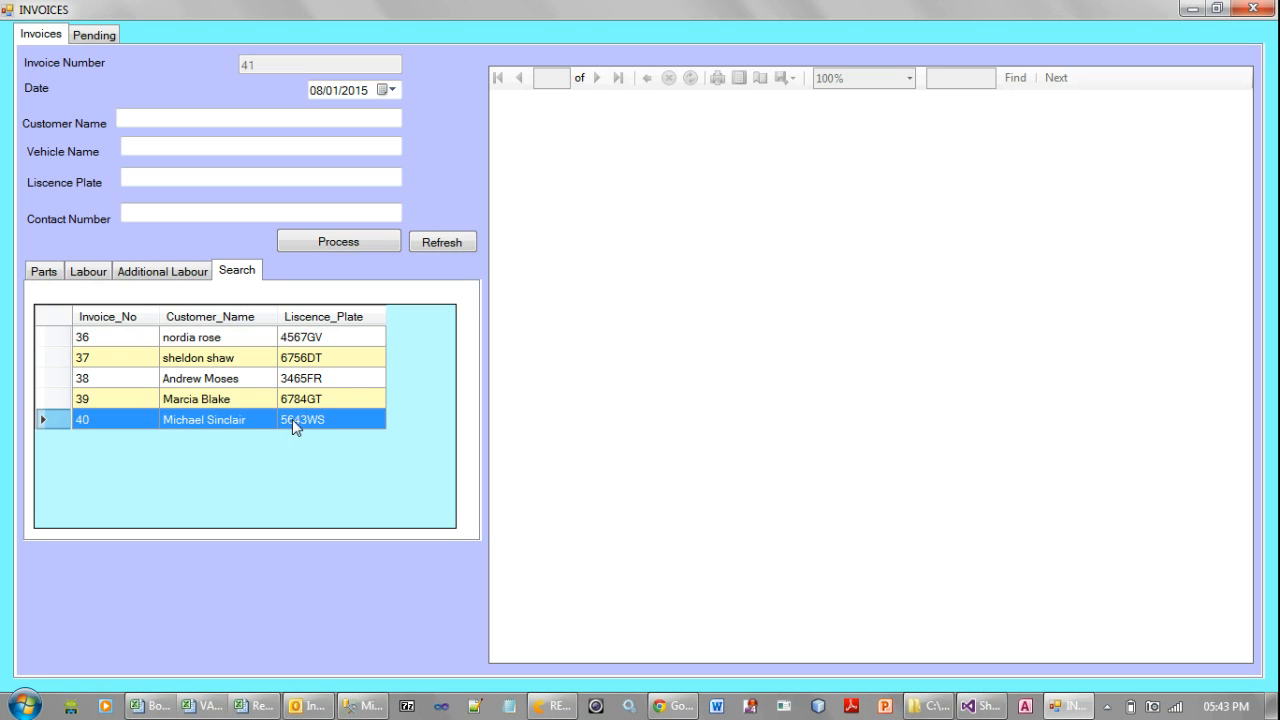
double_click(146, 426)
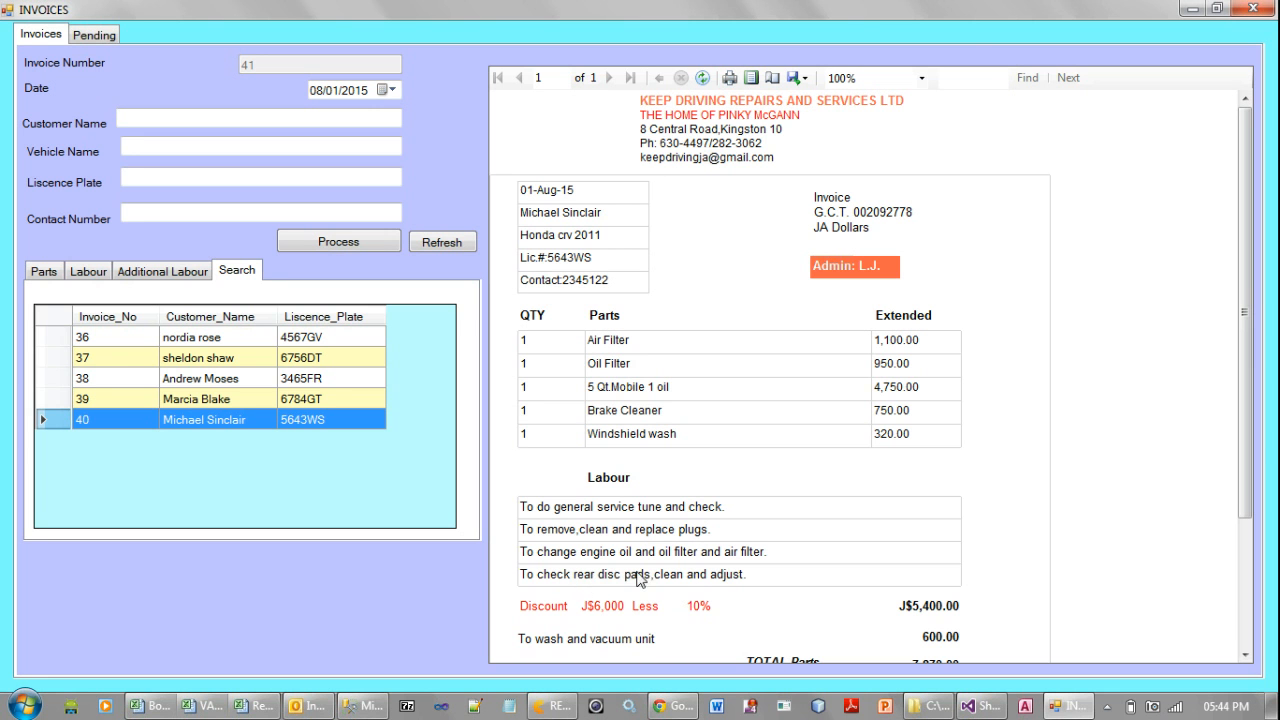
scroll(1207, 521, down, 3)
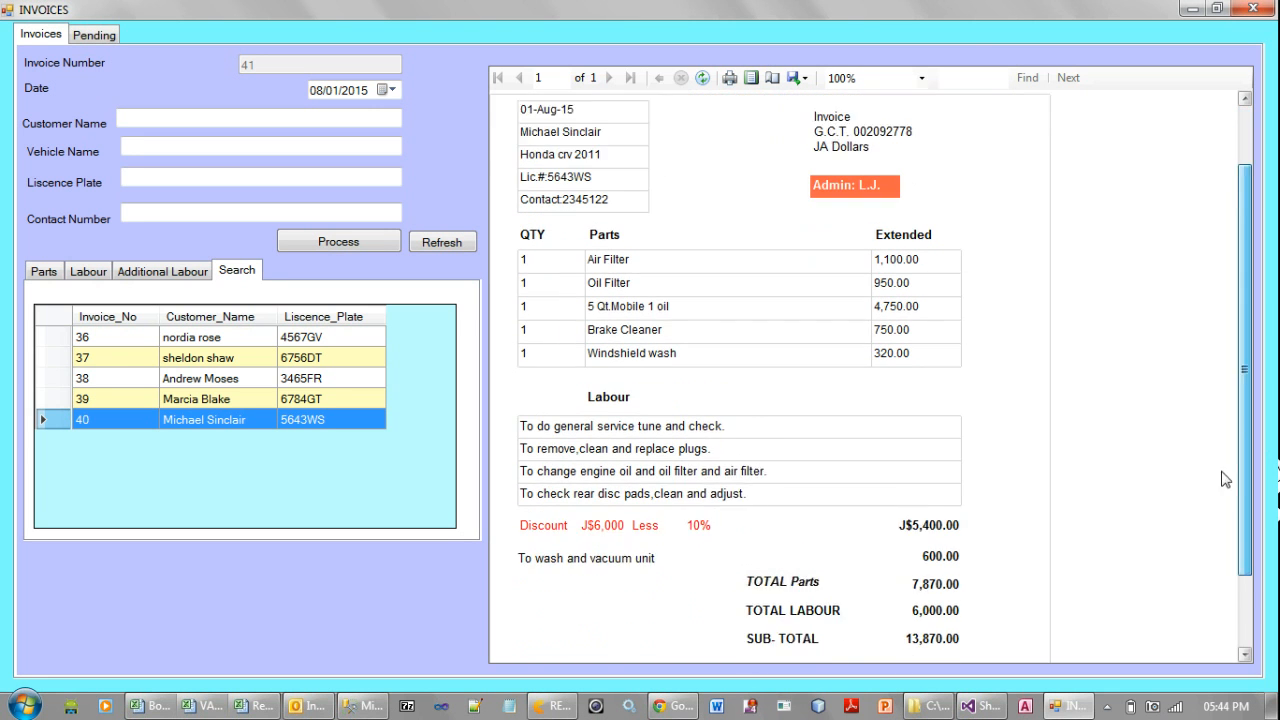
drag(1204, 514, 1204, 519)
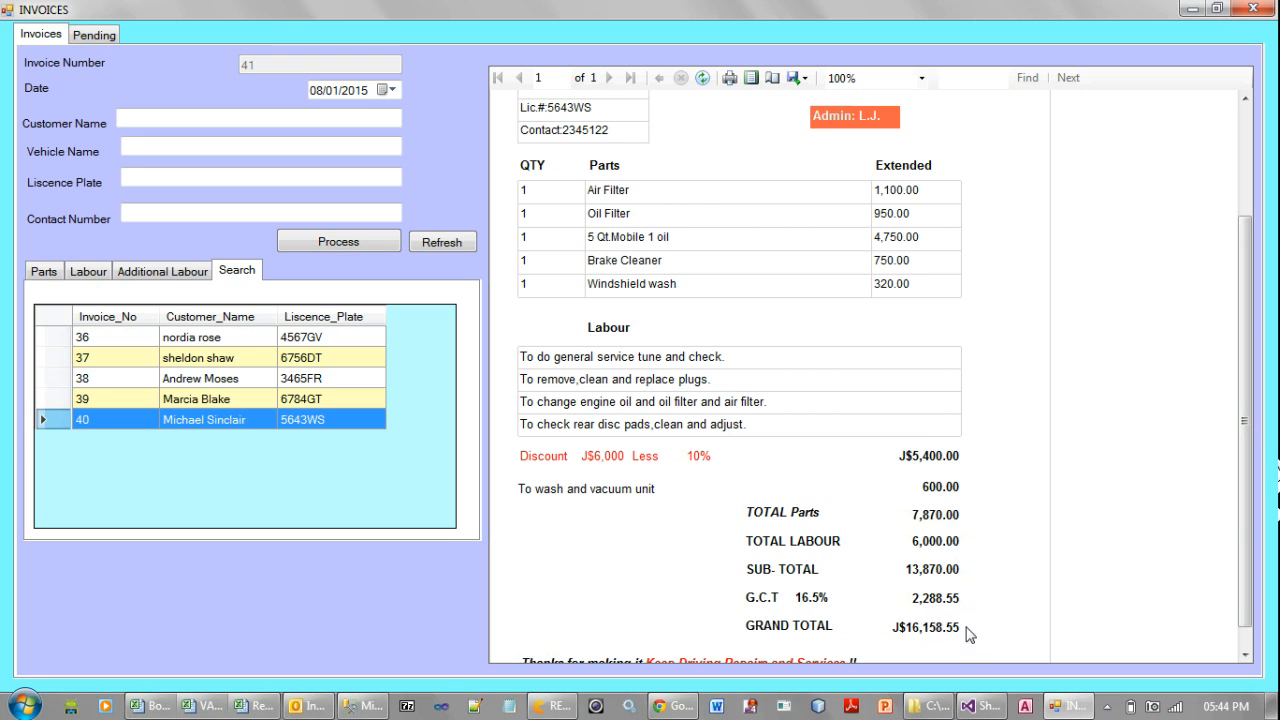
scroll(1235, 535, down, 1)
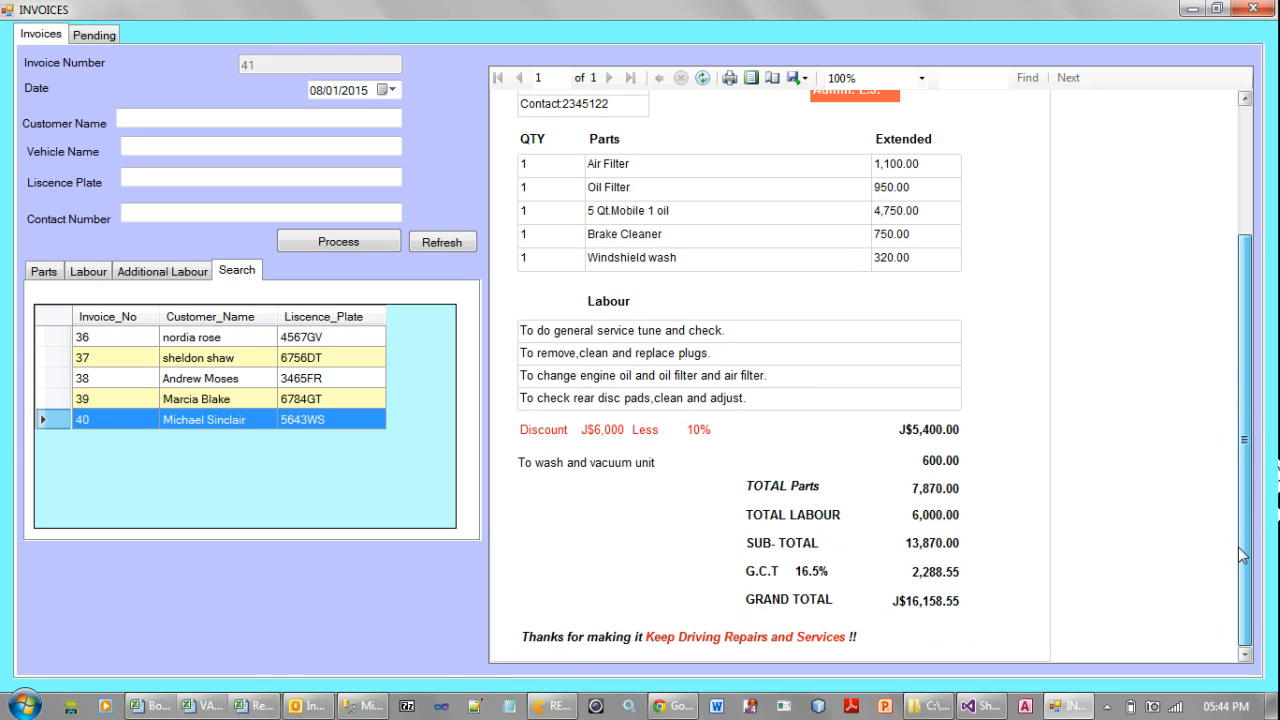
scroll(1240, 555, up, 3)
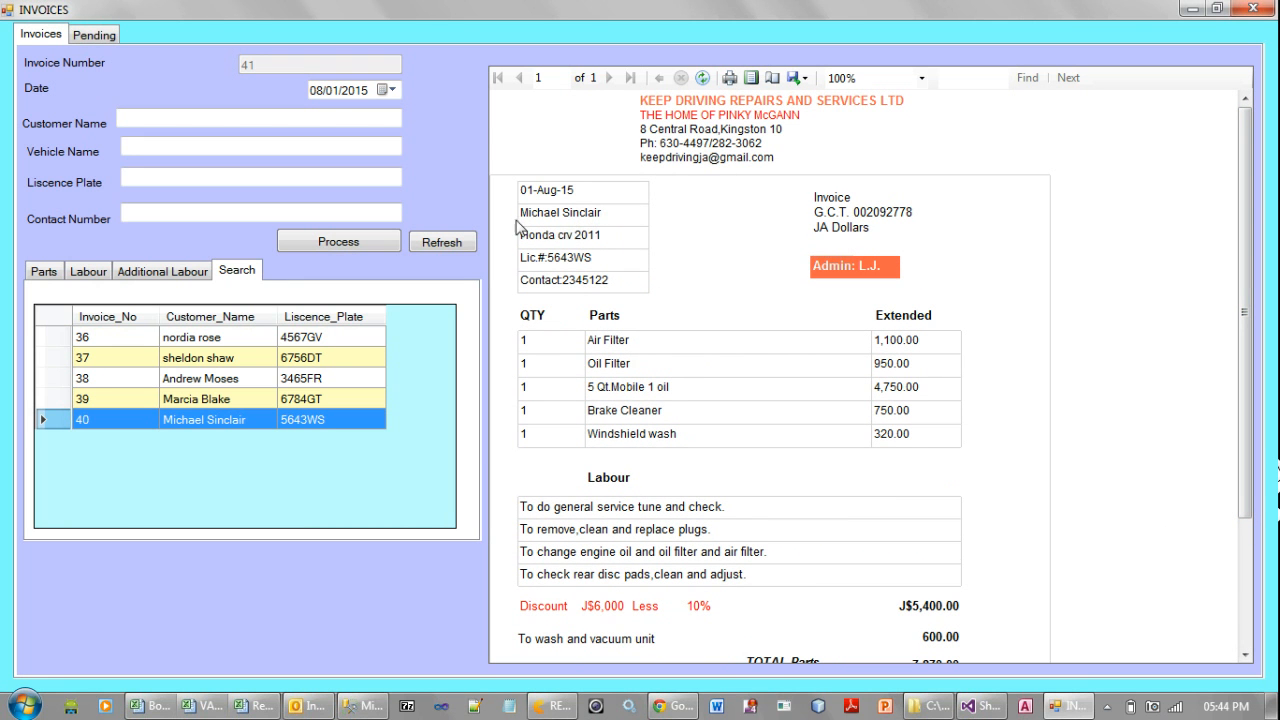
Enter the customer's full name on the new invoice
click(207, 117)
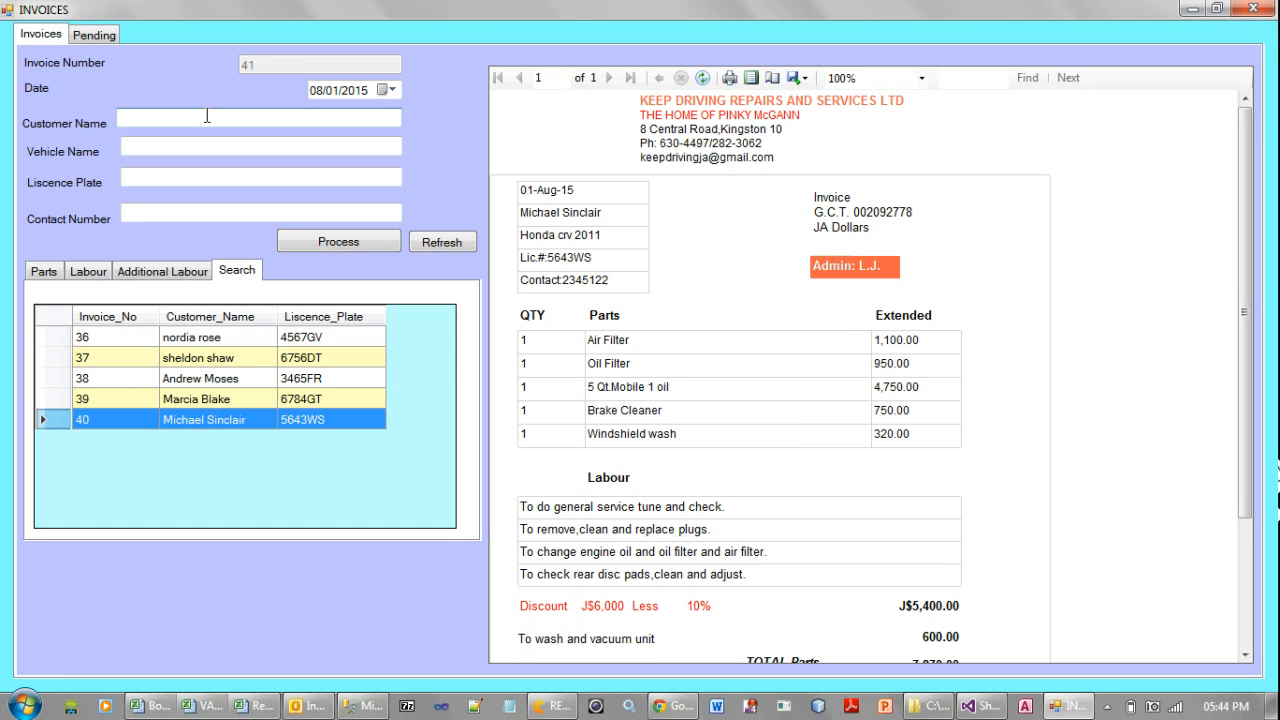
Set the new invoice's vehicle name to Nissan Sunny 2010
click(199, 145)
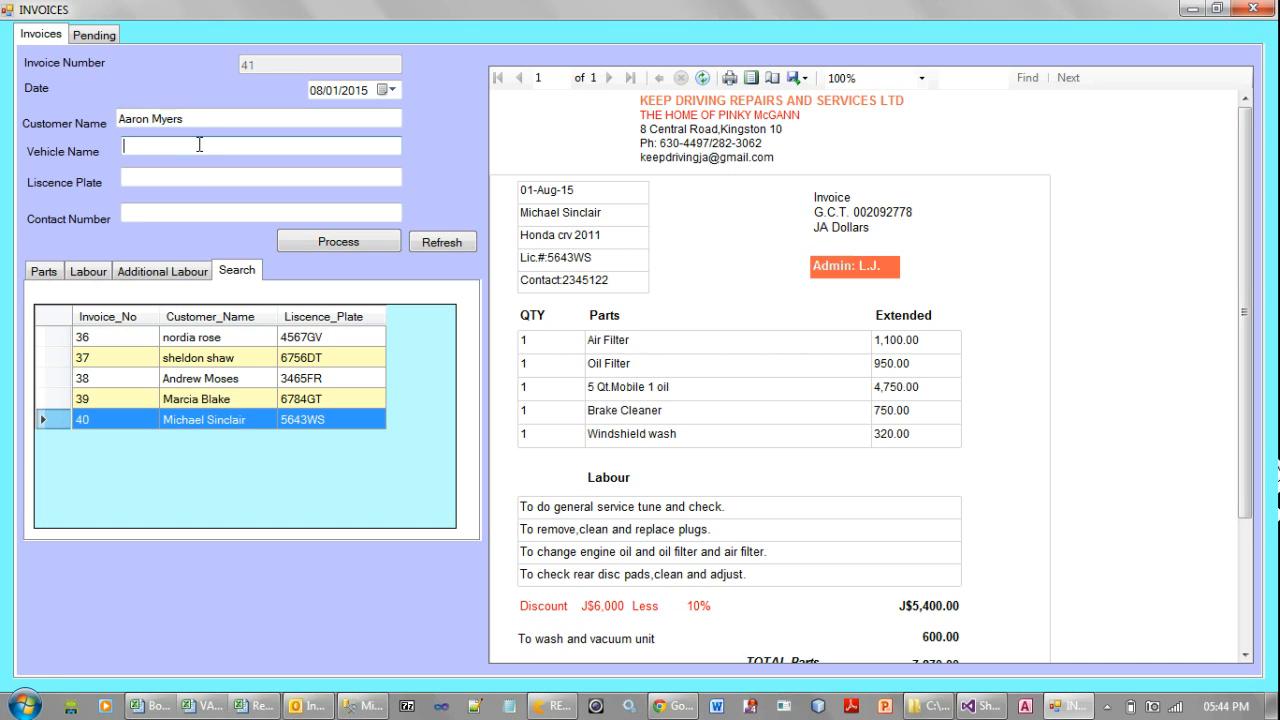
text(Nissan)
text( Sunny)
text( 201)
text(10)
click(221, 146)
key(BackSpace)
Fill in the vehicle's licence plate and the customer's contact number on the new invoice
click(163, 179)
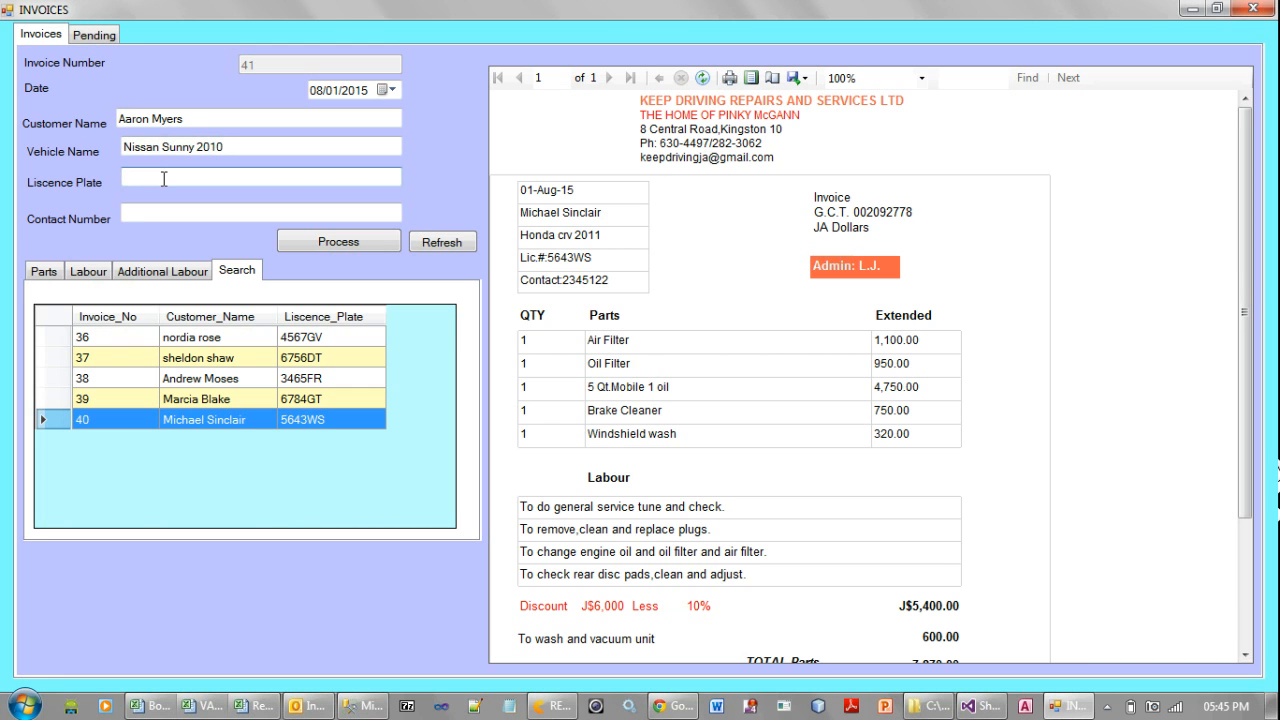
text(6743WQ)
click(176, 214)
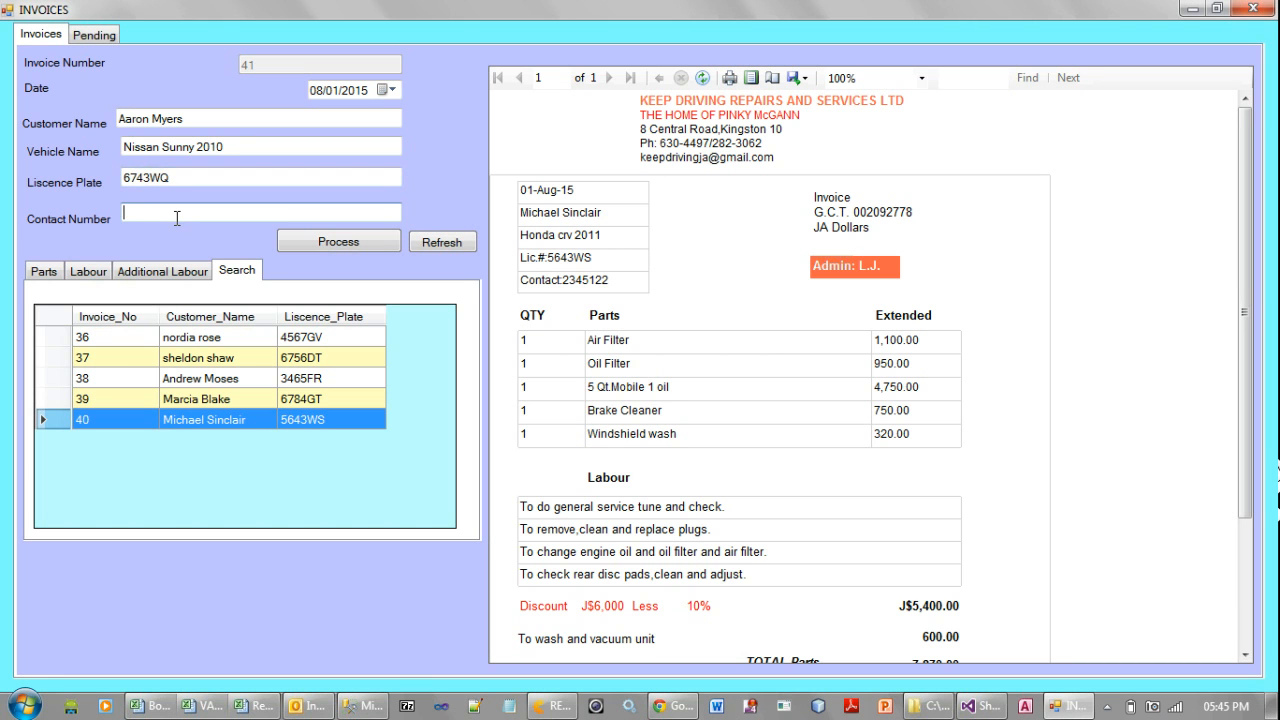
text(325-7689)
Choose Air Filter as part item 1 and Oil Filter as part item 2
click(58, 272)
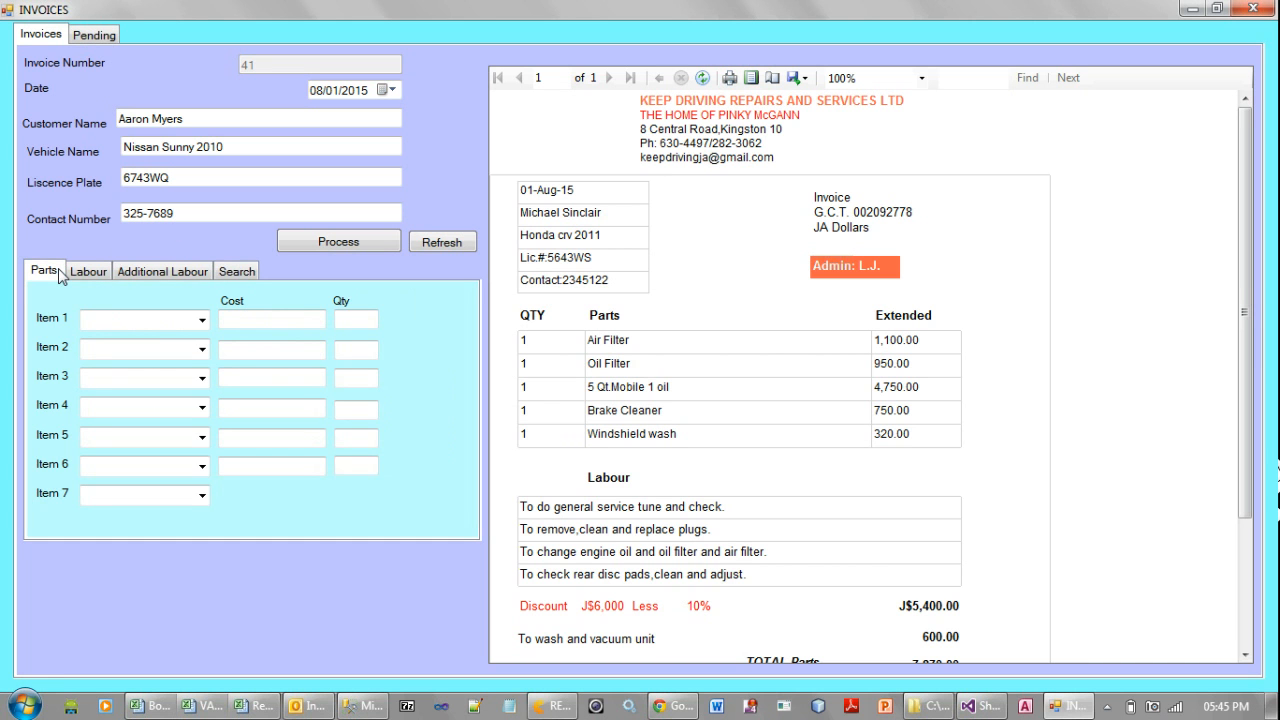
click(202, 321)
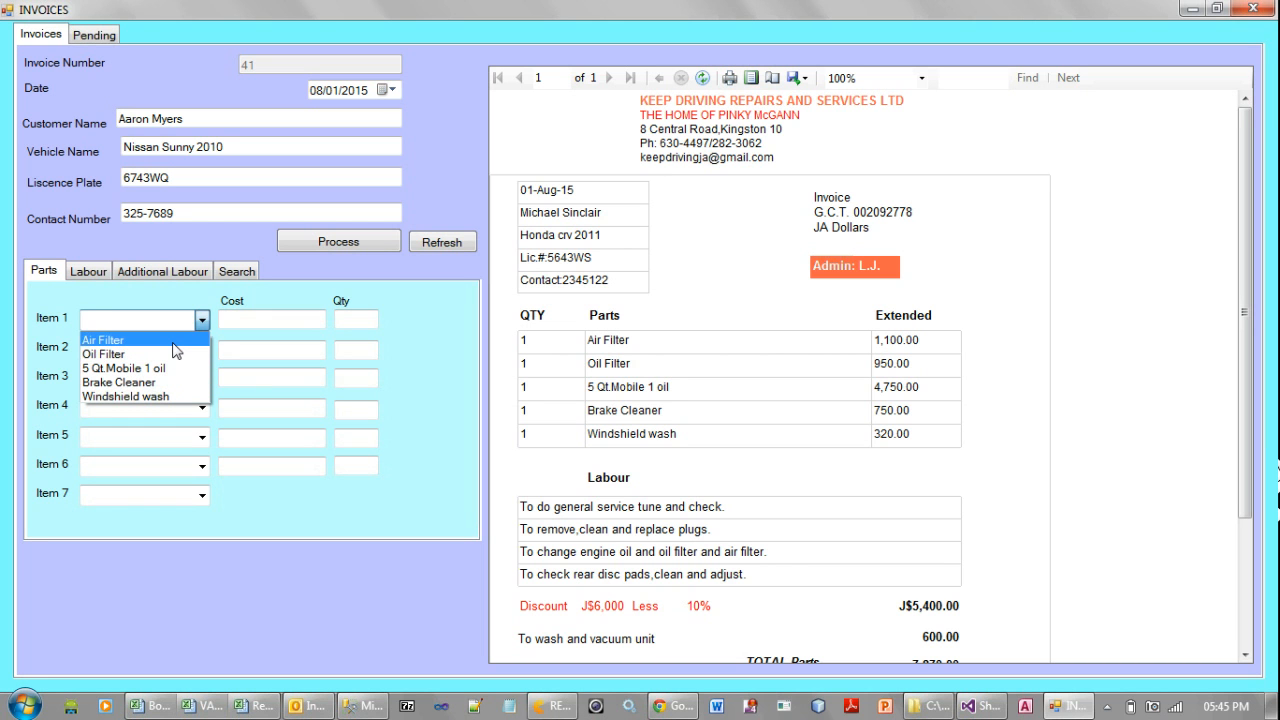
click(174, 348)
click(166, 349)
click(202, 349)
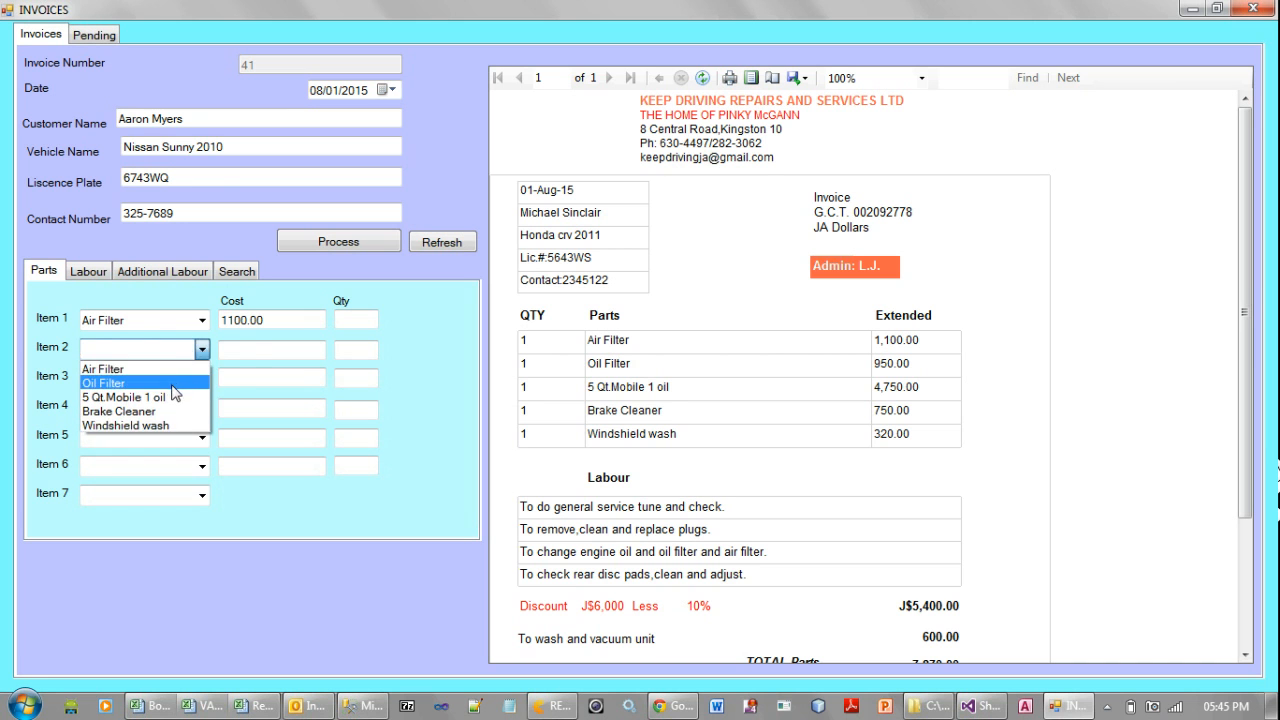
click(171, 378)
click(170, 376)
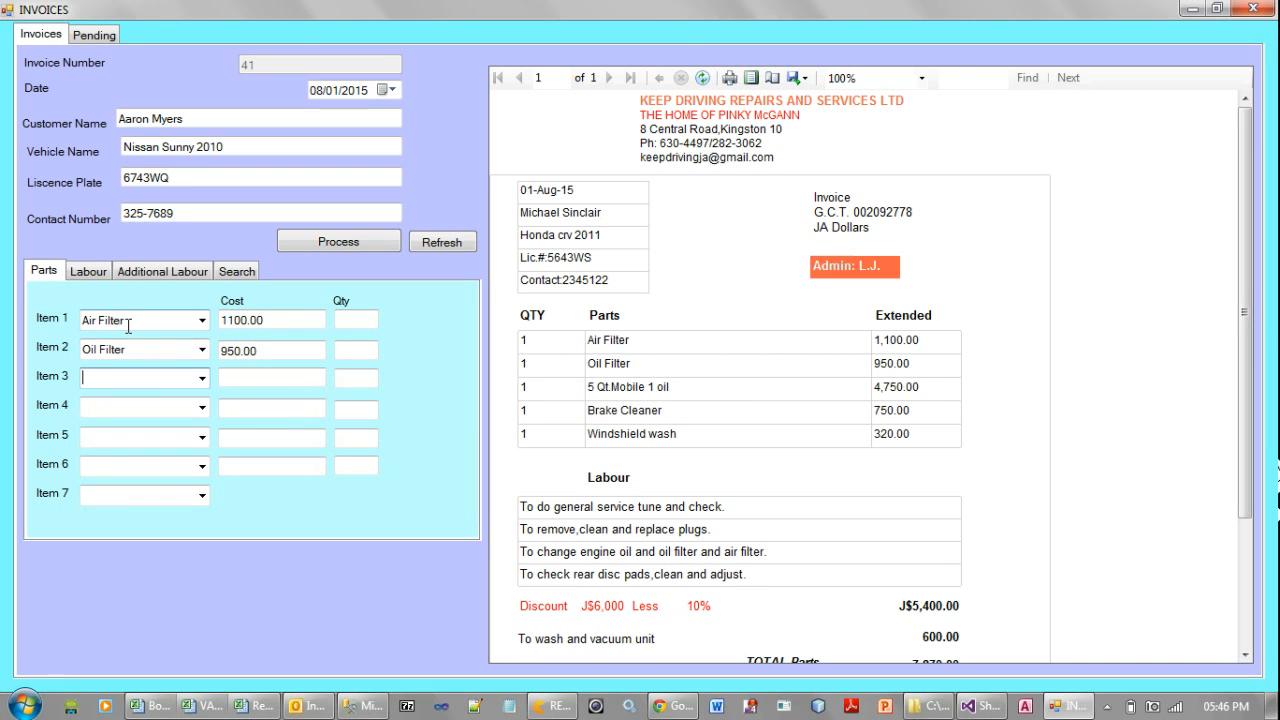
drag(268, 320, 215, 350)
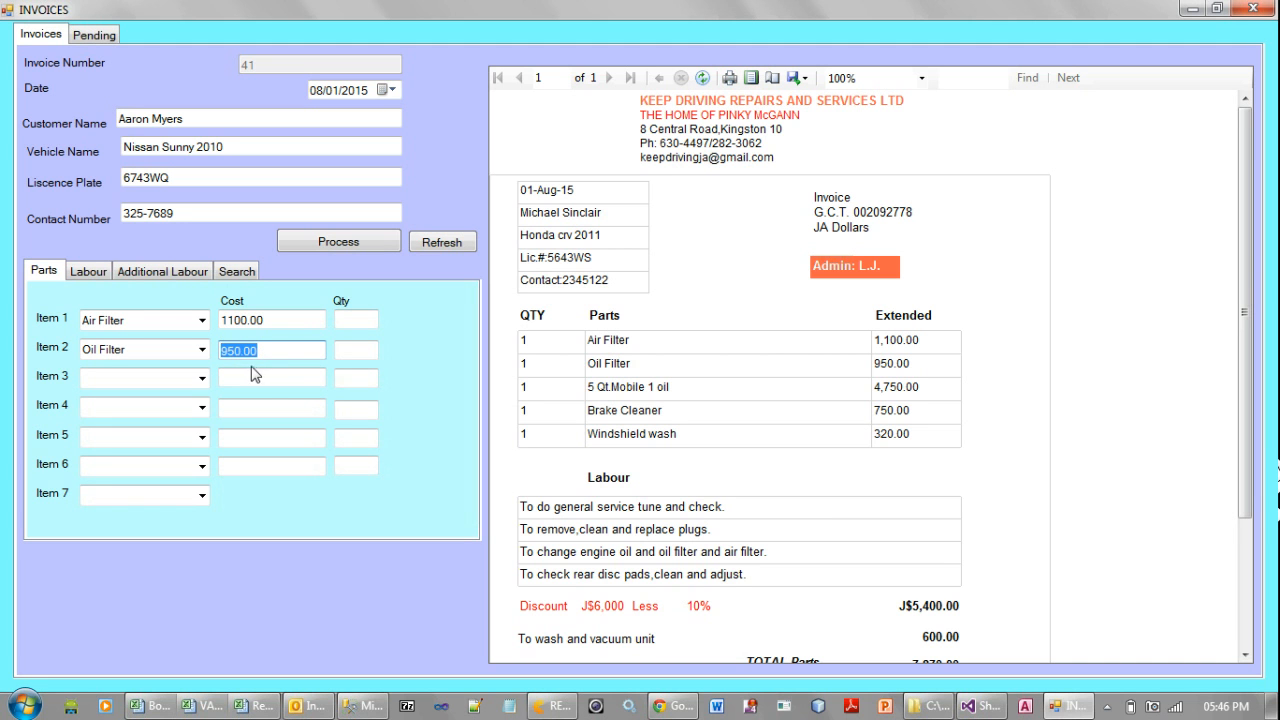
Choose 5 Qt.Mobile 1 oil, Brake Cleaner and Windshield wash as part items 3, 4 and 5
click(203, 378)
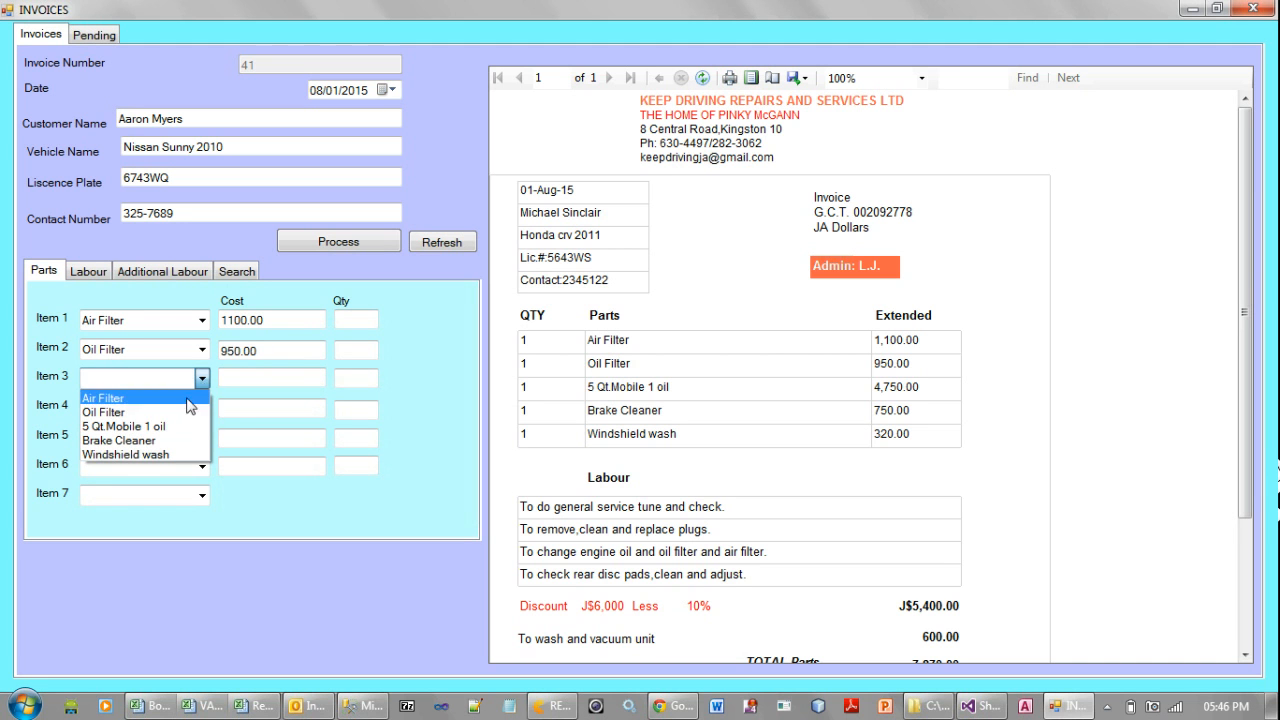
click(170, 425)
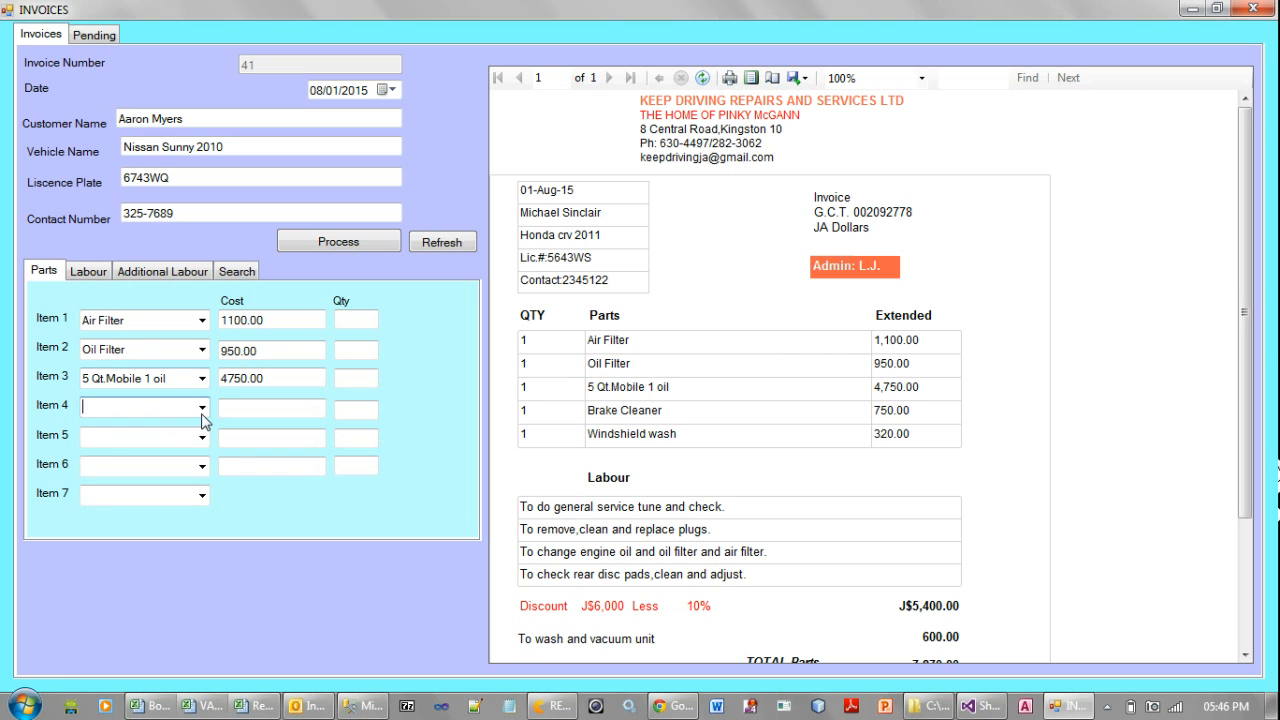
click(202, 407)
click(160, 470)
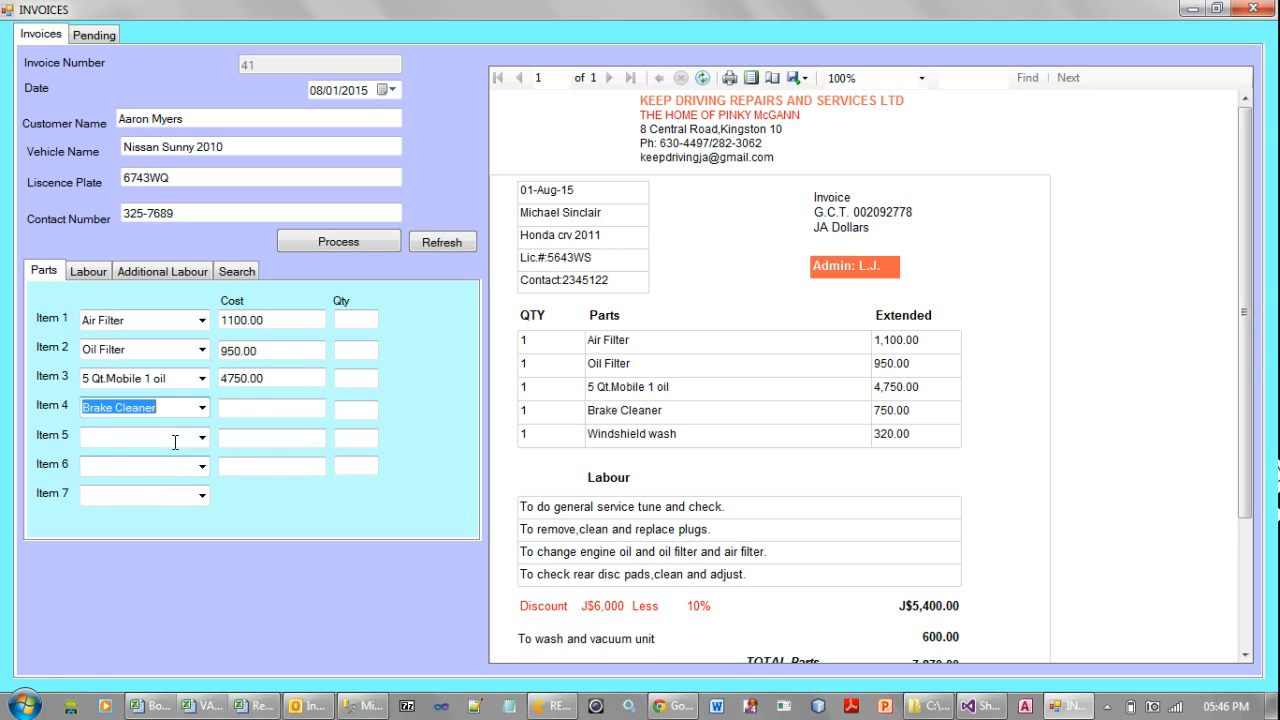
click(201, 437)
click(162, 510)
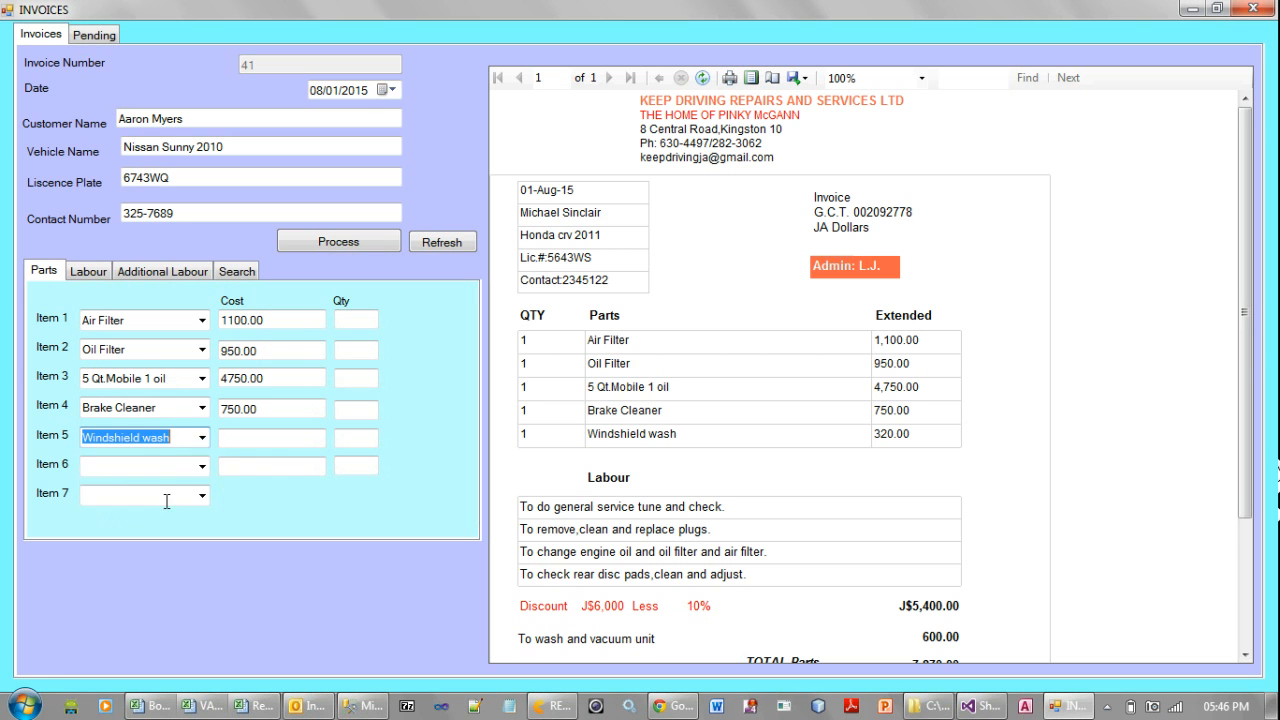
Set the quantity of each of the five listed parts to 1
click(365, 321)
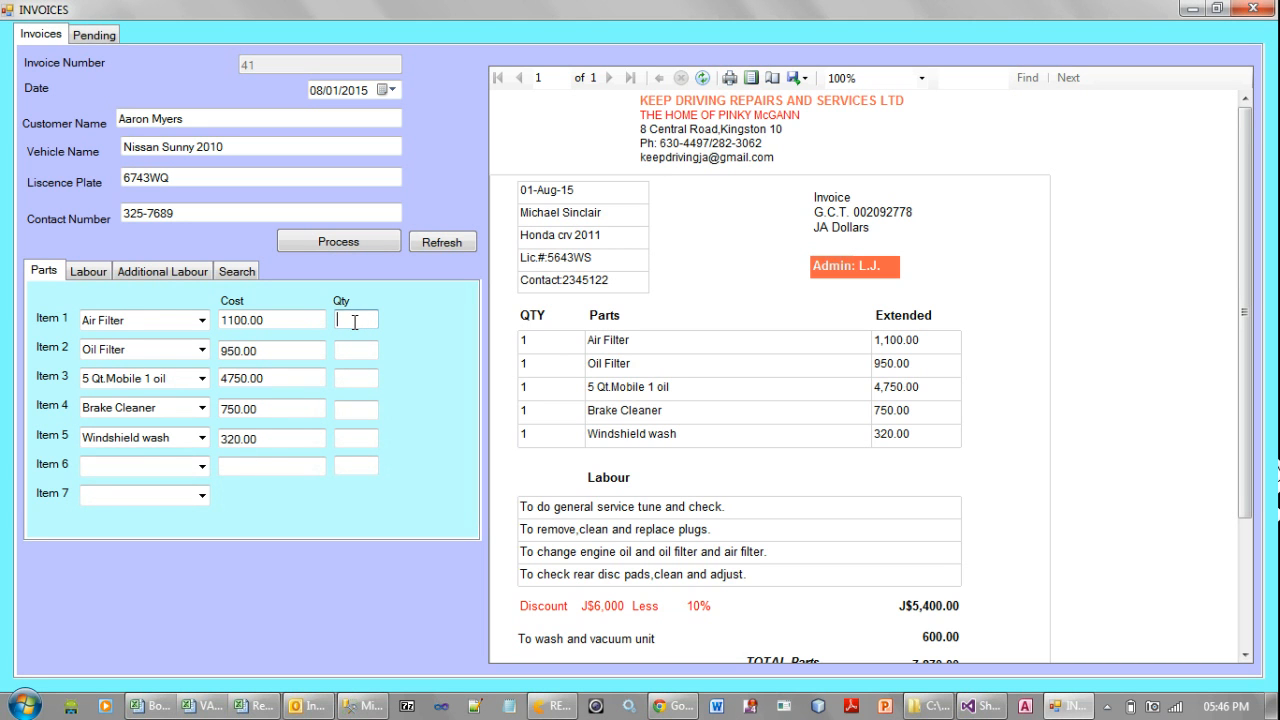
text(1)
click(353, 351)
text(1)
click(359, 381)
text(1)
click(352, 409)
text(1)
click(351, 437)
text(1)
Set labour line 1 to "To do general service tune and check." and line 2 to "To remove,clean and replace plugs."
click(88, 272)
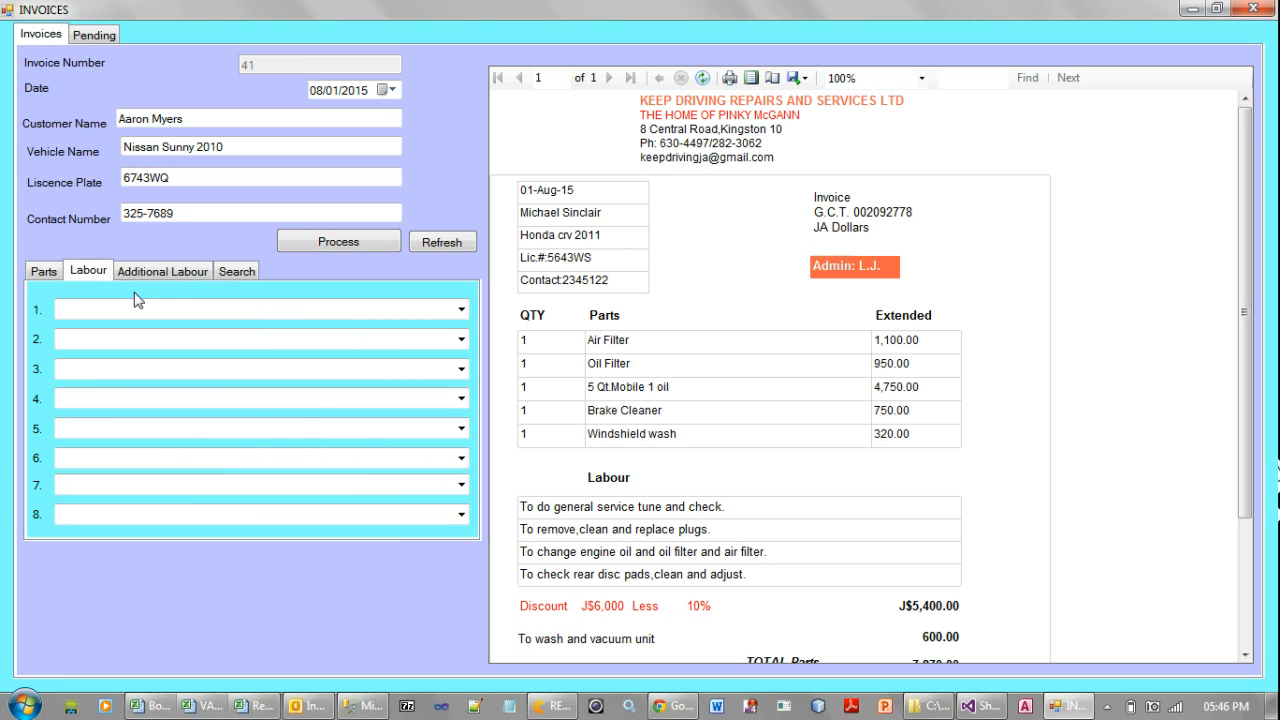
click(466, 309)
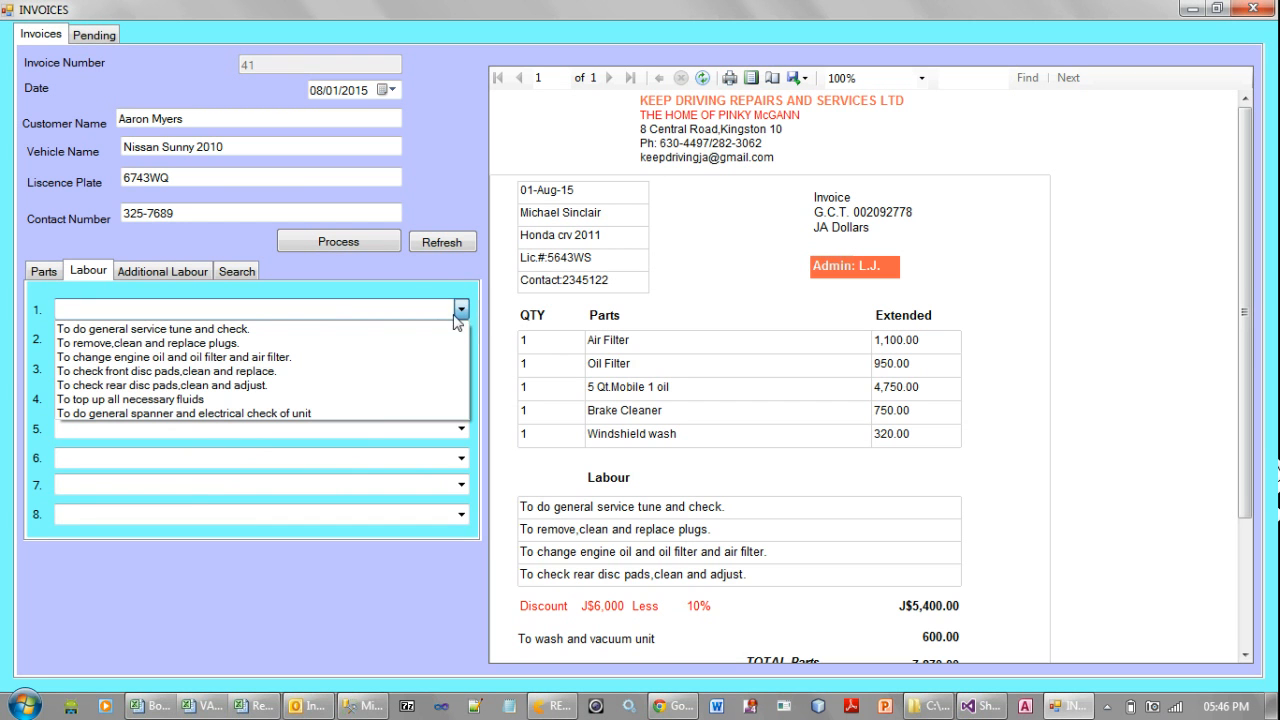
click(423, 333)
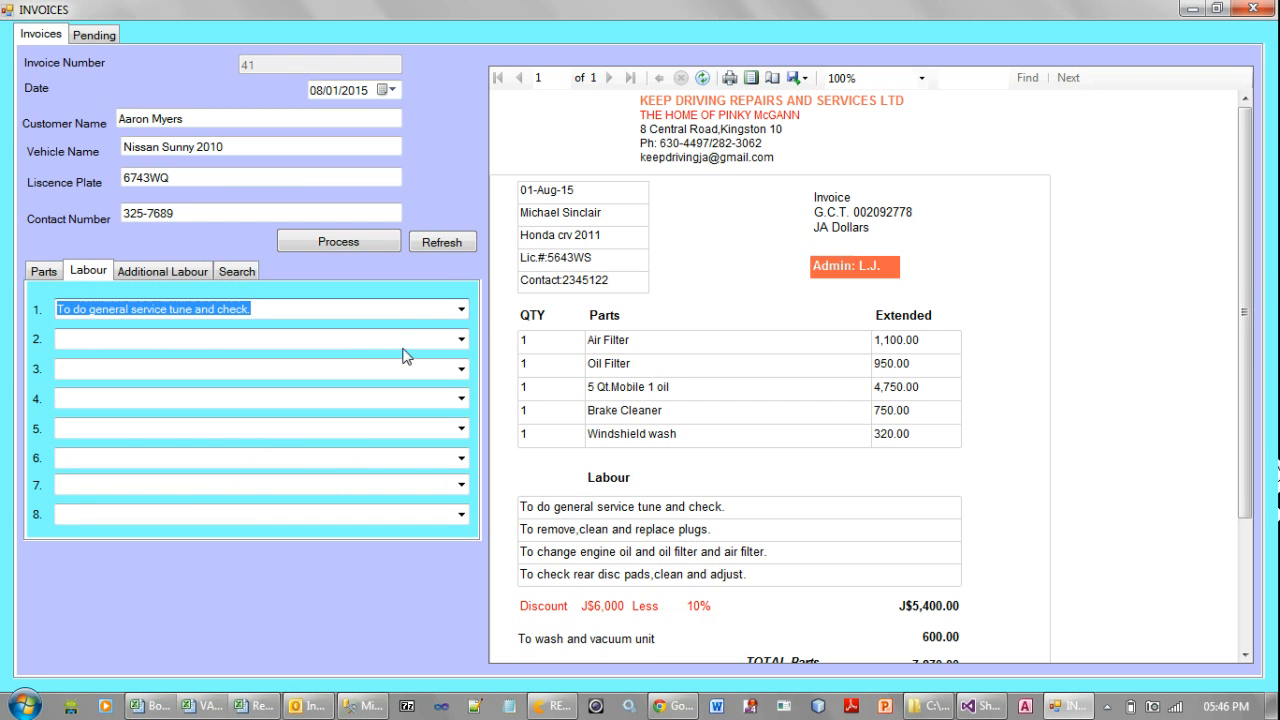
click(461, 339)
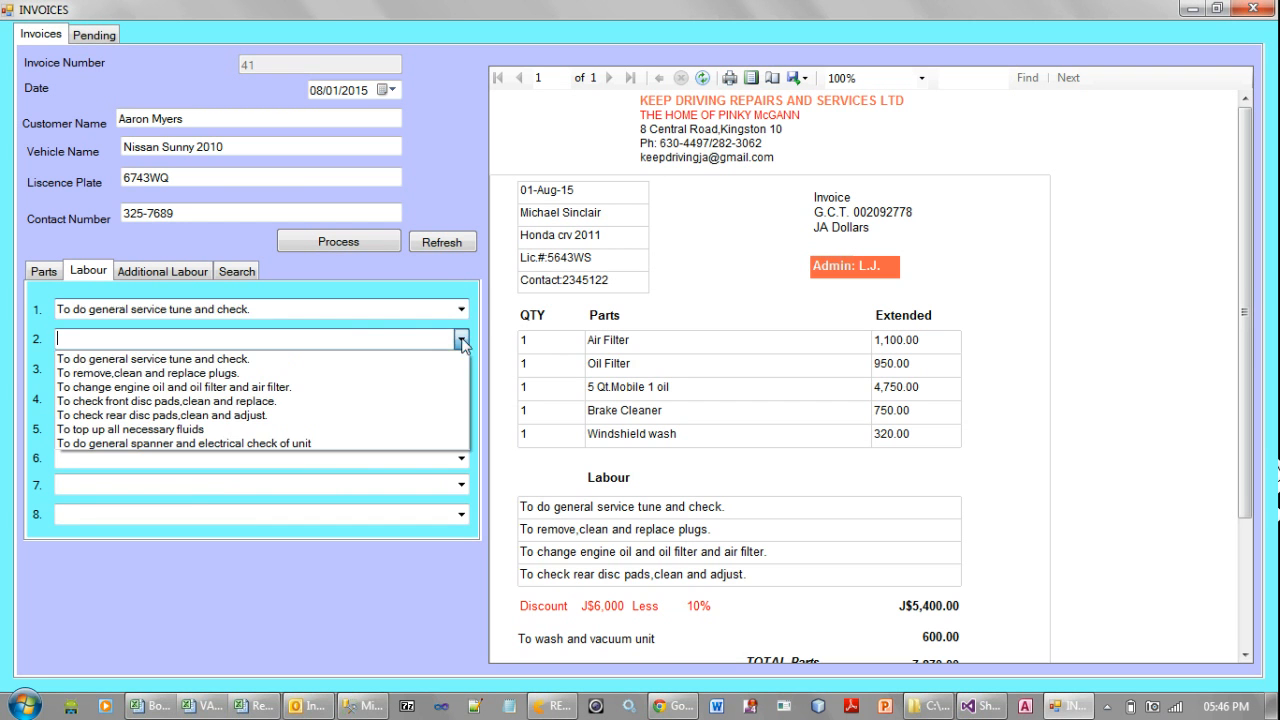
click(375, 372)
Set labour line 3 to "To change engine oil and oil filter and air filter." and line 4 to "To check front disc pads,clean and replace."
click(298, 370)
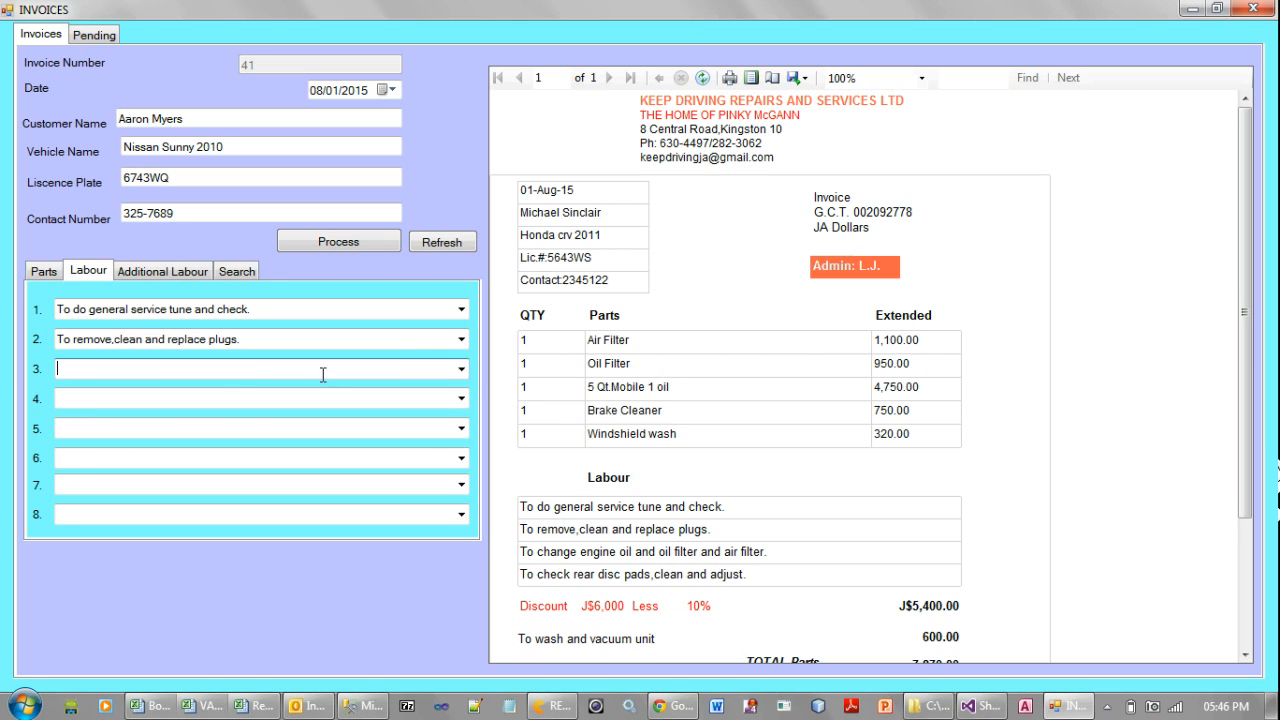
click(461, 369)
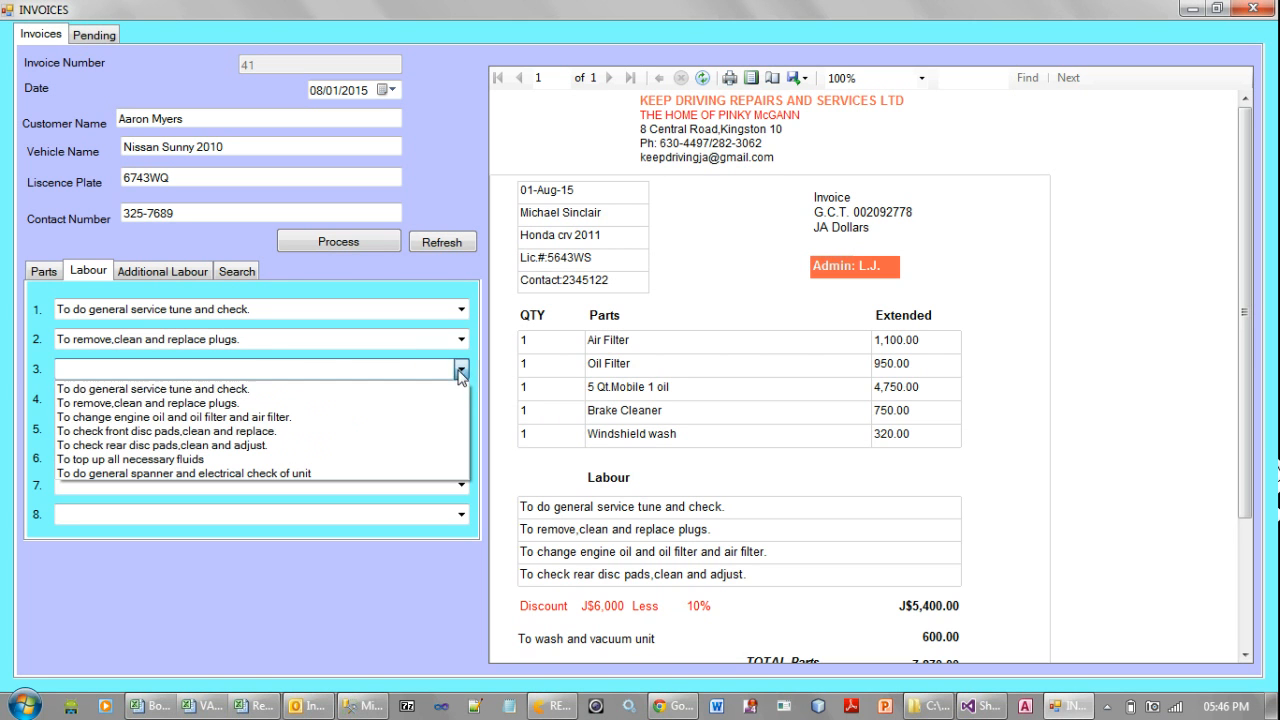
click(368, 418)
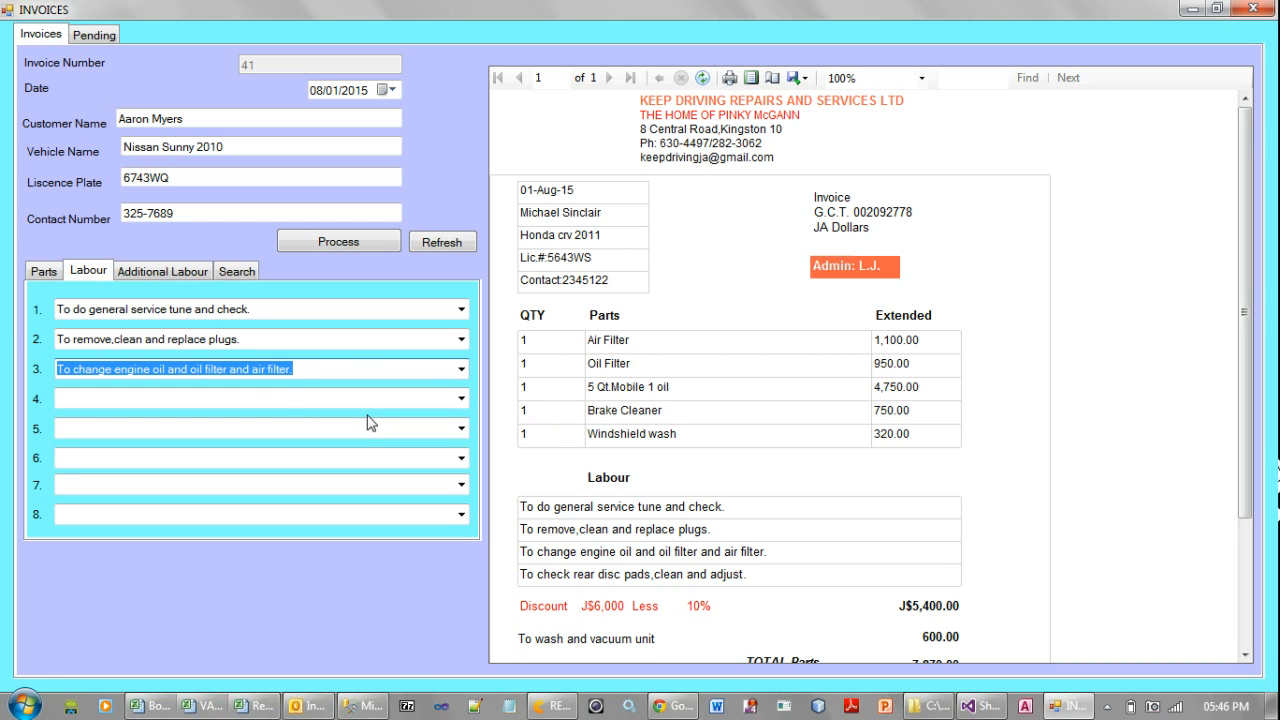
click(290, 400)
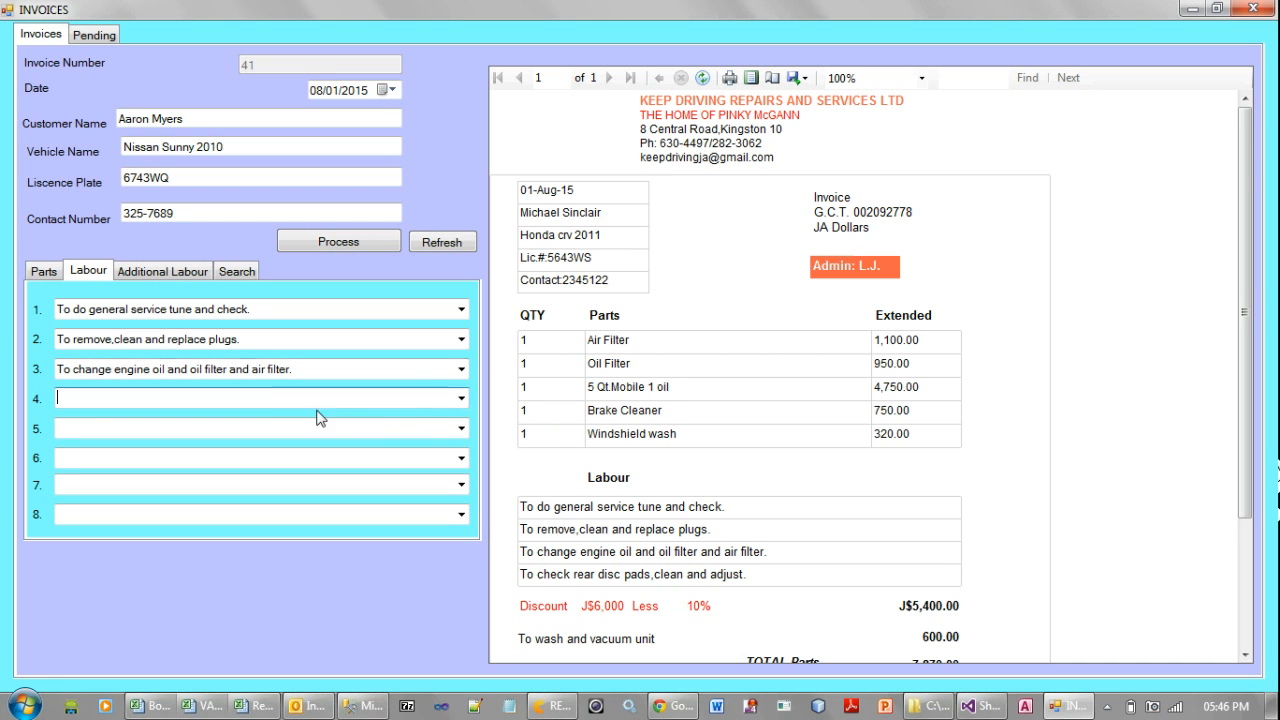
click(460, 399)
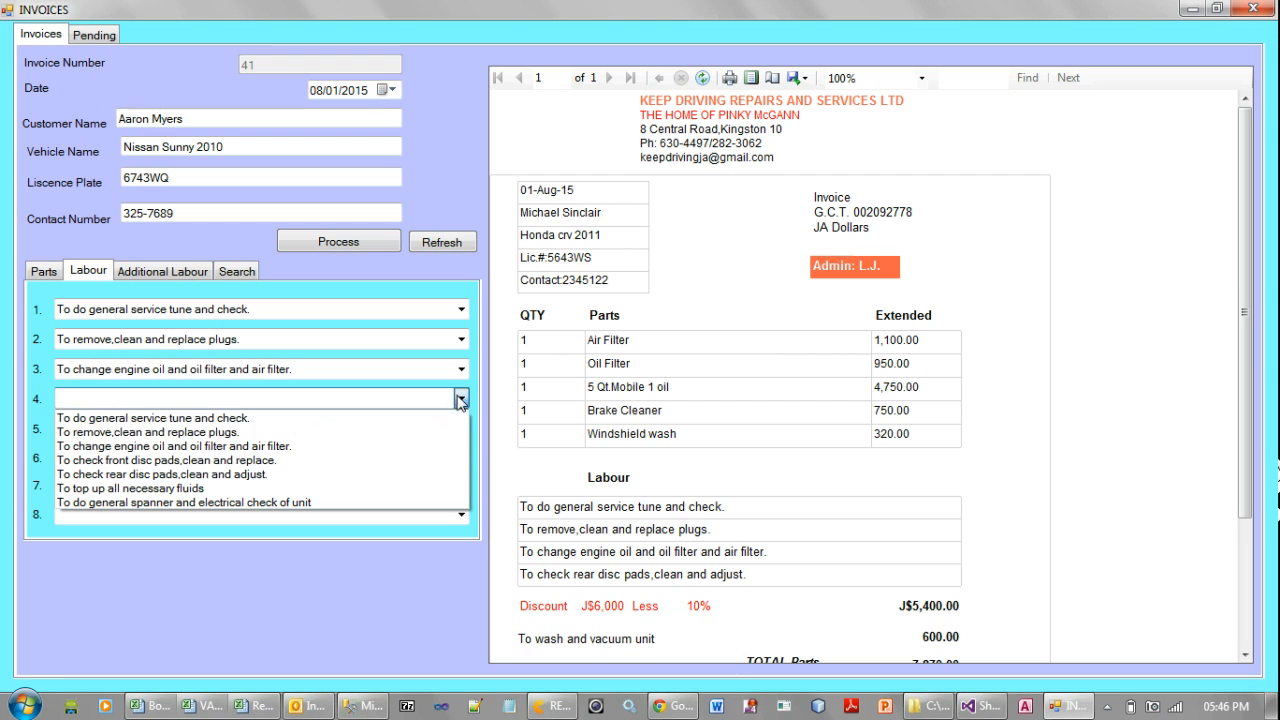
click(370, 460)
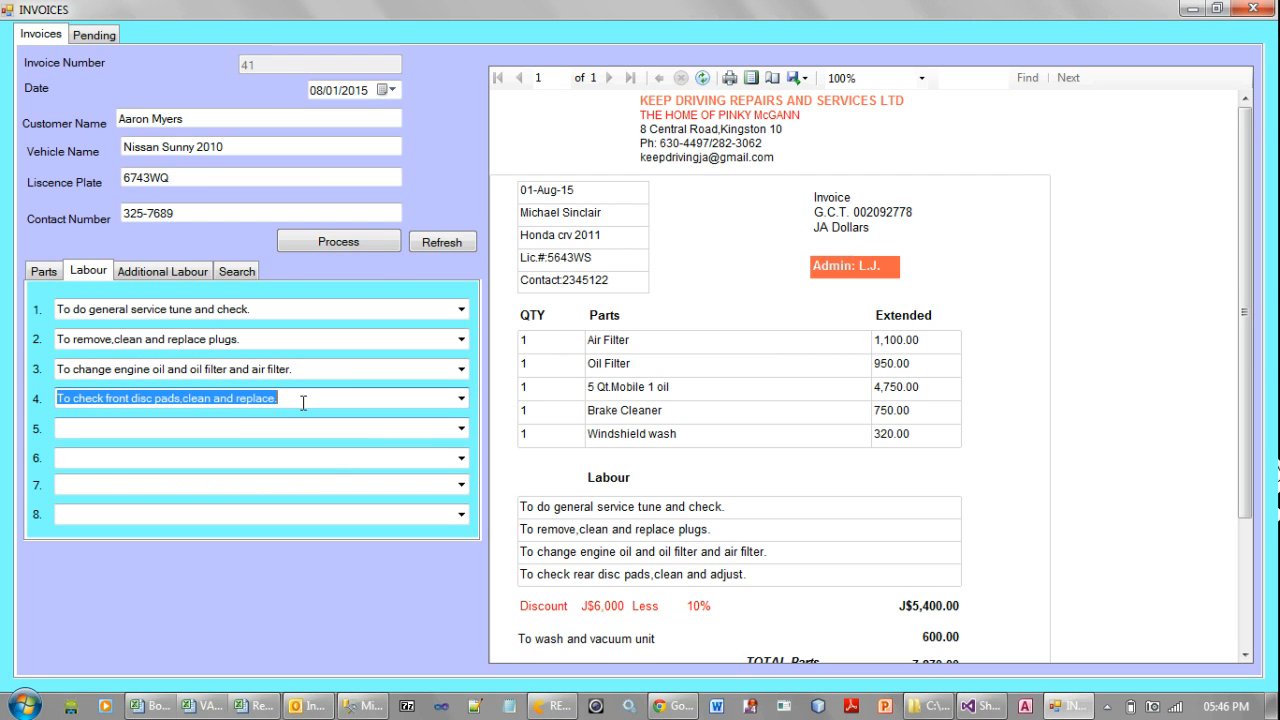
click(290, 420)
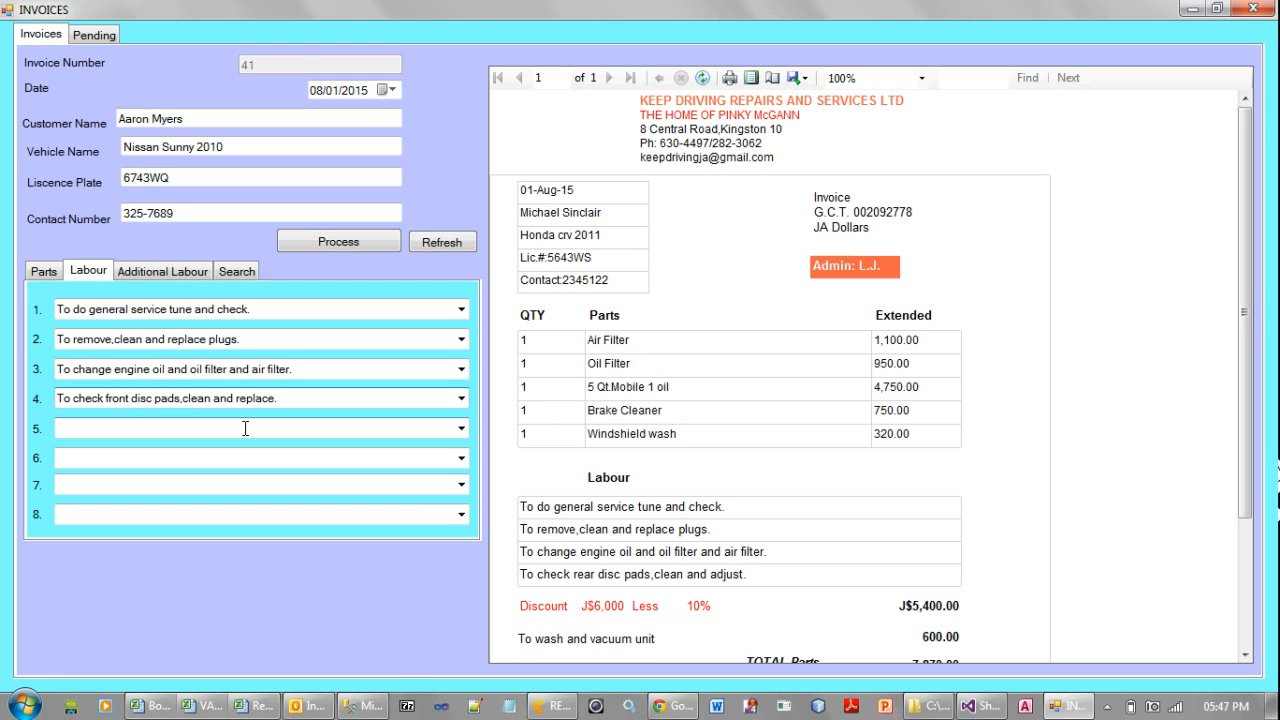
Choose "To wash and vacuum unit" as the first additional labour entry
click(183, 275)
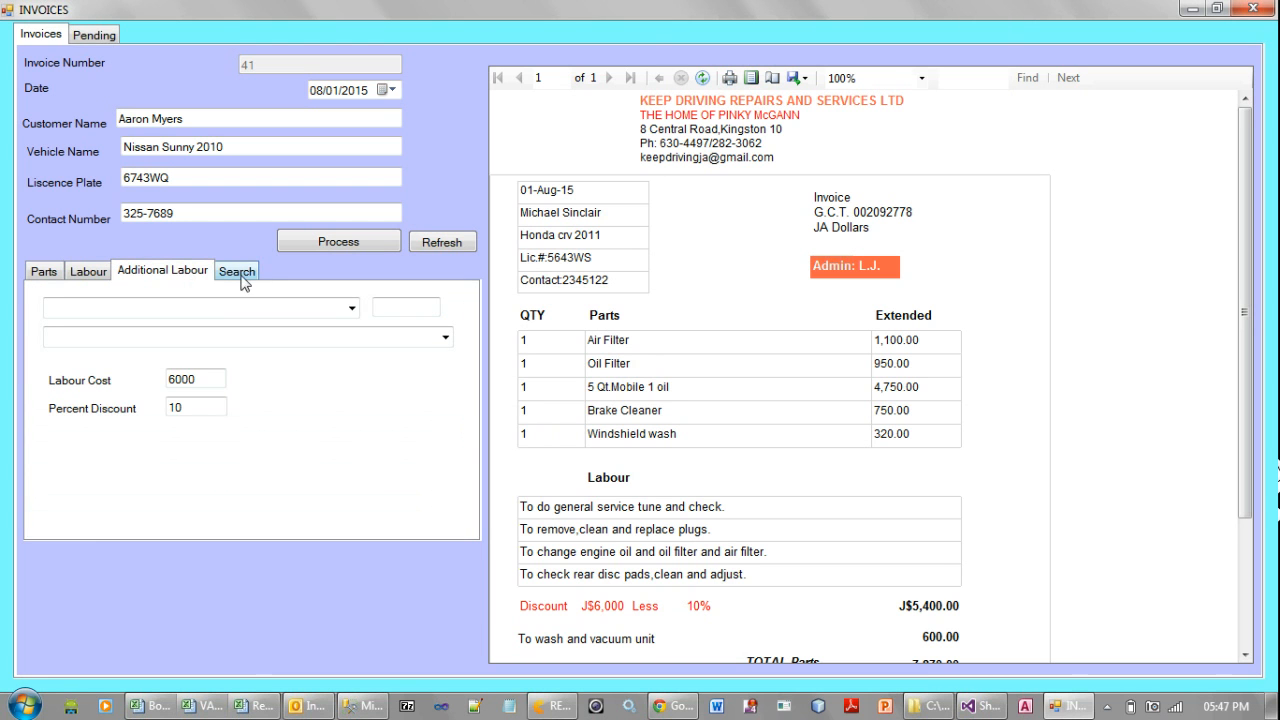
click(351, 310)
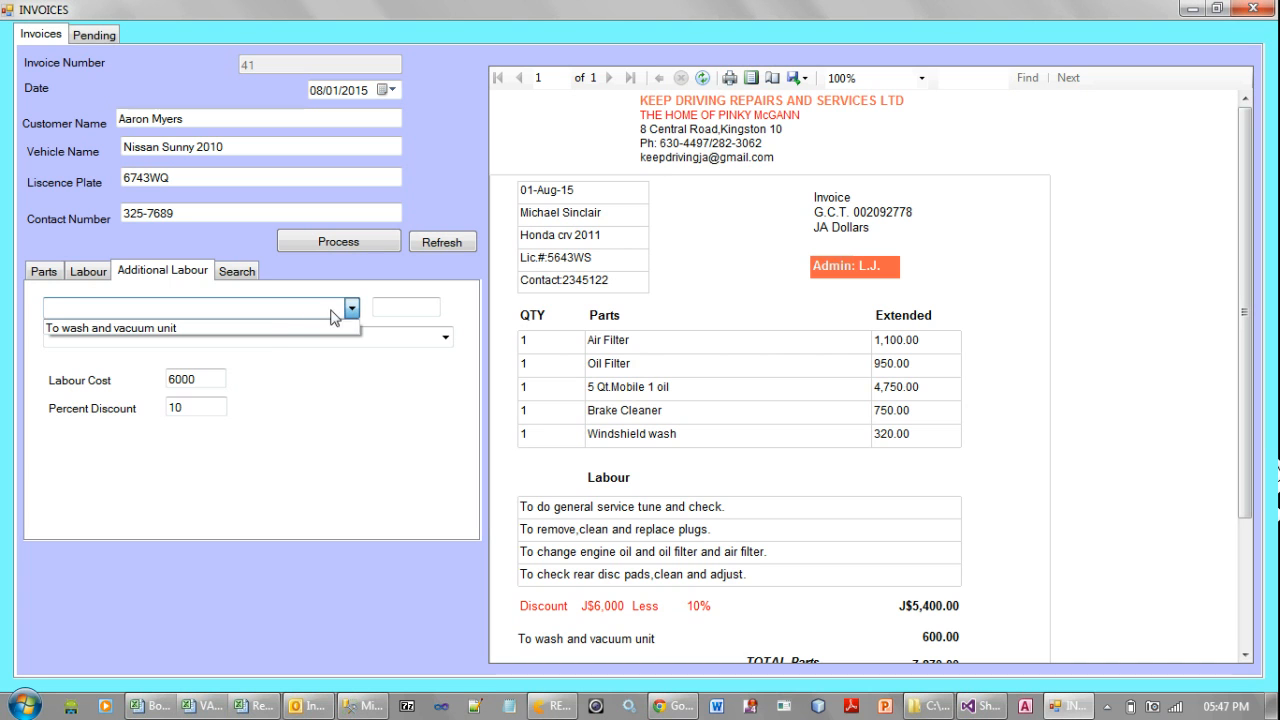
click(264, 328)
click(270, 313)
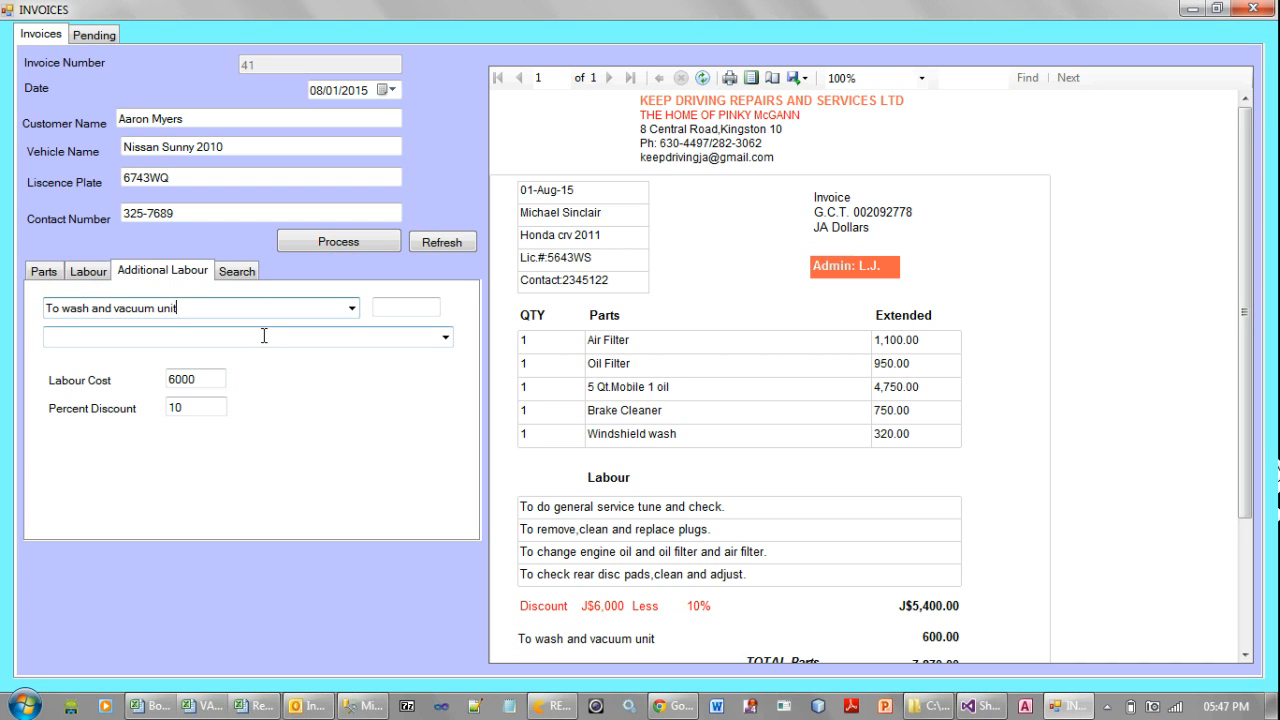
Process the new invoice, keeping the labour cost at 6000 and the percent discount at 10
click(264, 339)
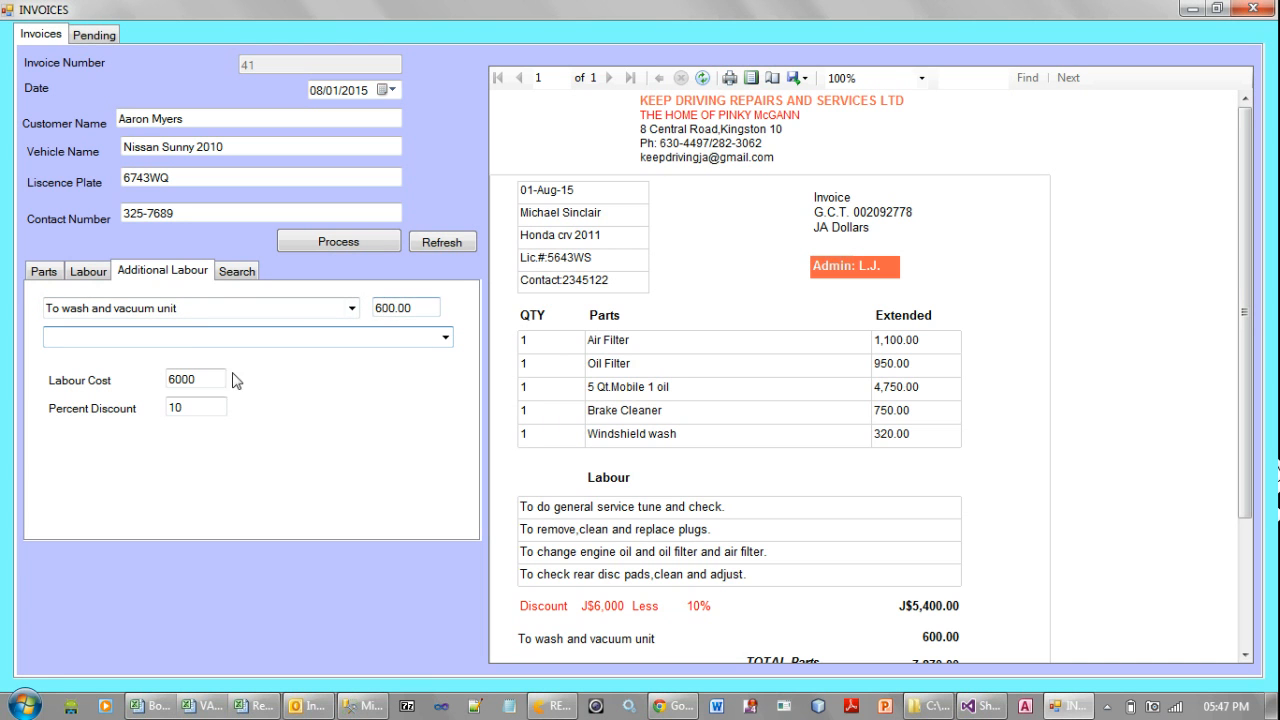
double_click(180, 382)
drag(203, 384, 166, 386)
click(208, 384)
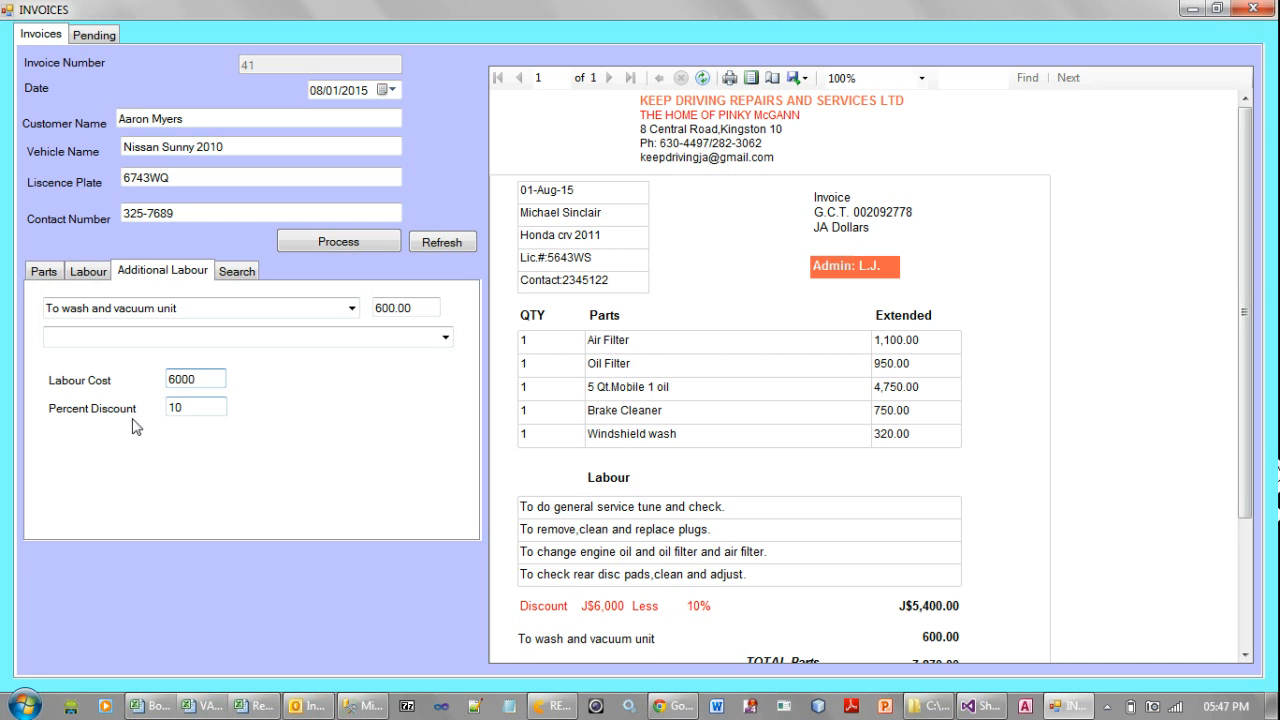
drag(200, 409, 170, 404)
drag(1252, 364, 1246, 473)
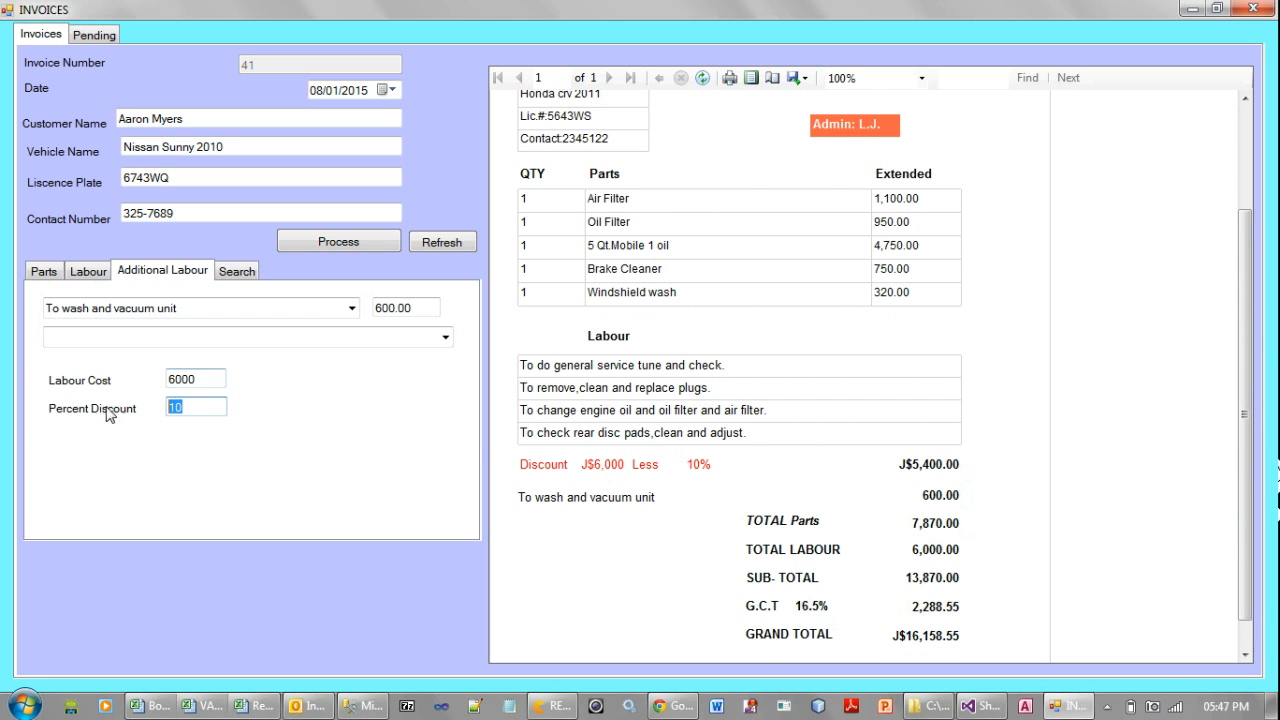
click(183, 409)
click(338, 241)
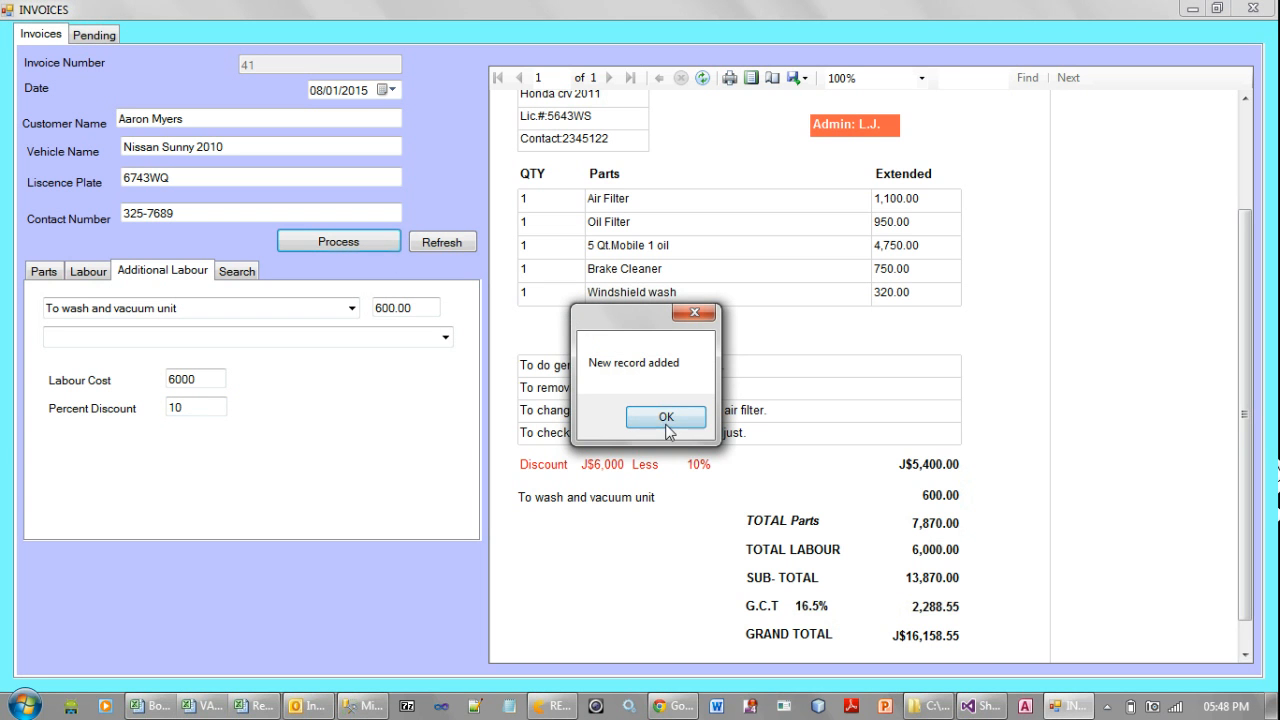
click(666, 417)
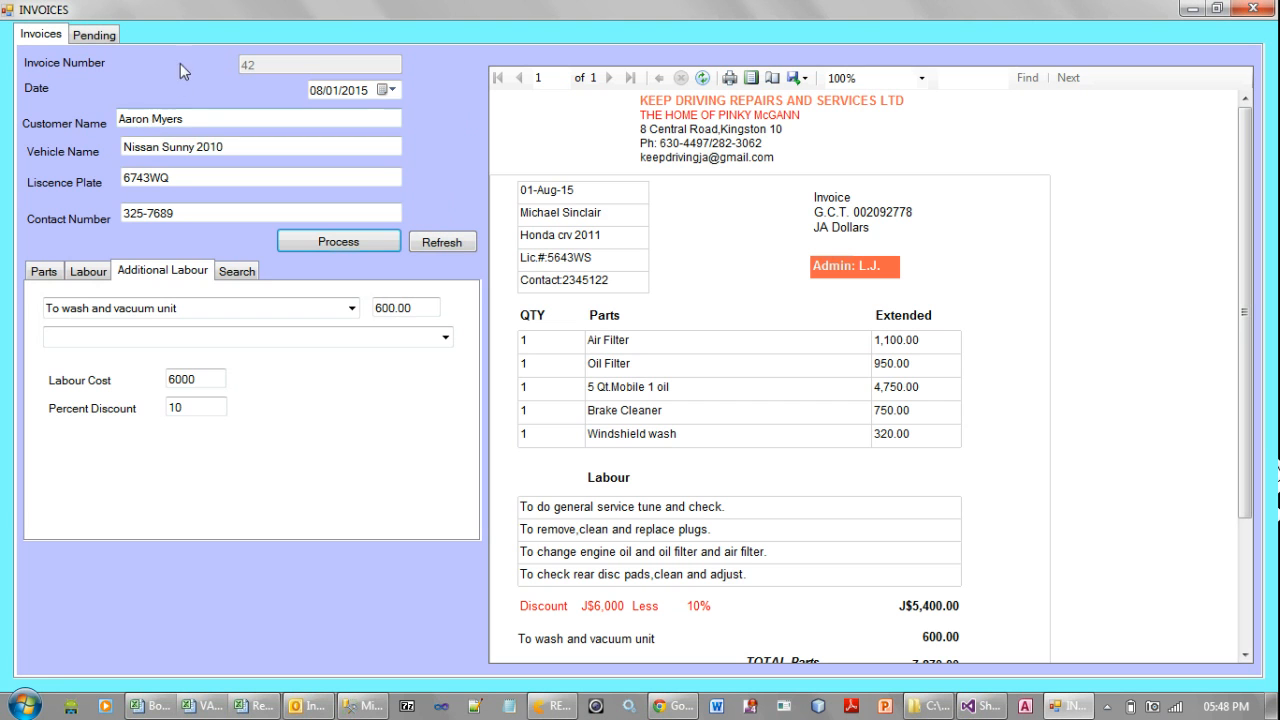
Open the newly added invoice from the search list and review its report from the customer details to the grand total
click(237, 271)
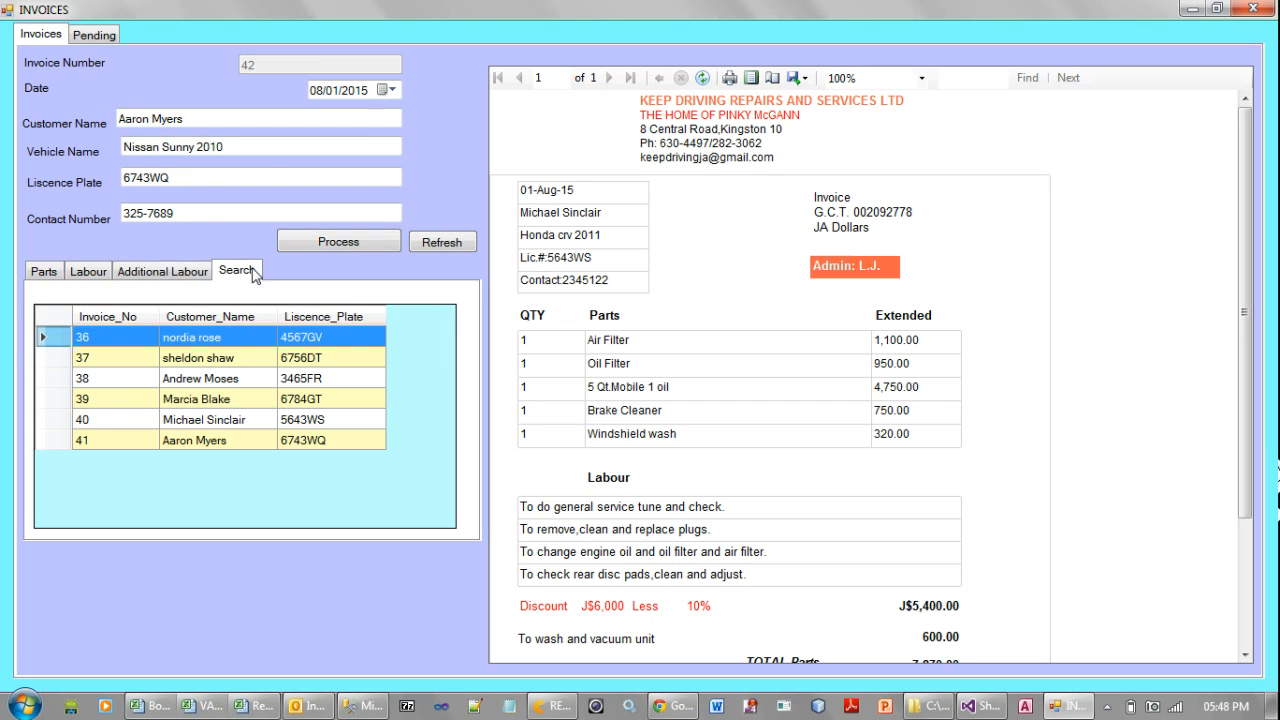
click(220, 446)
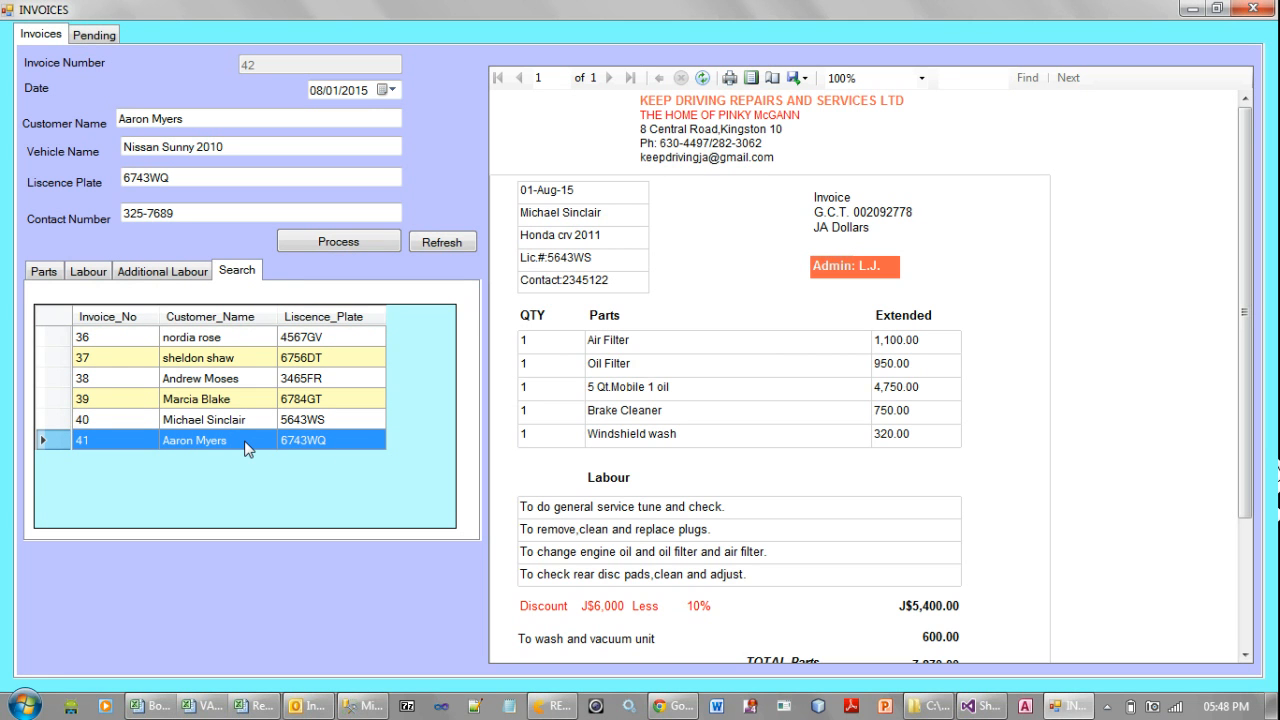
click(247, 448)
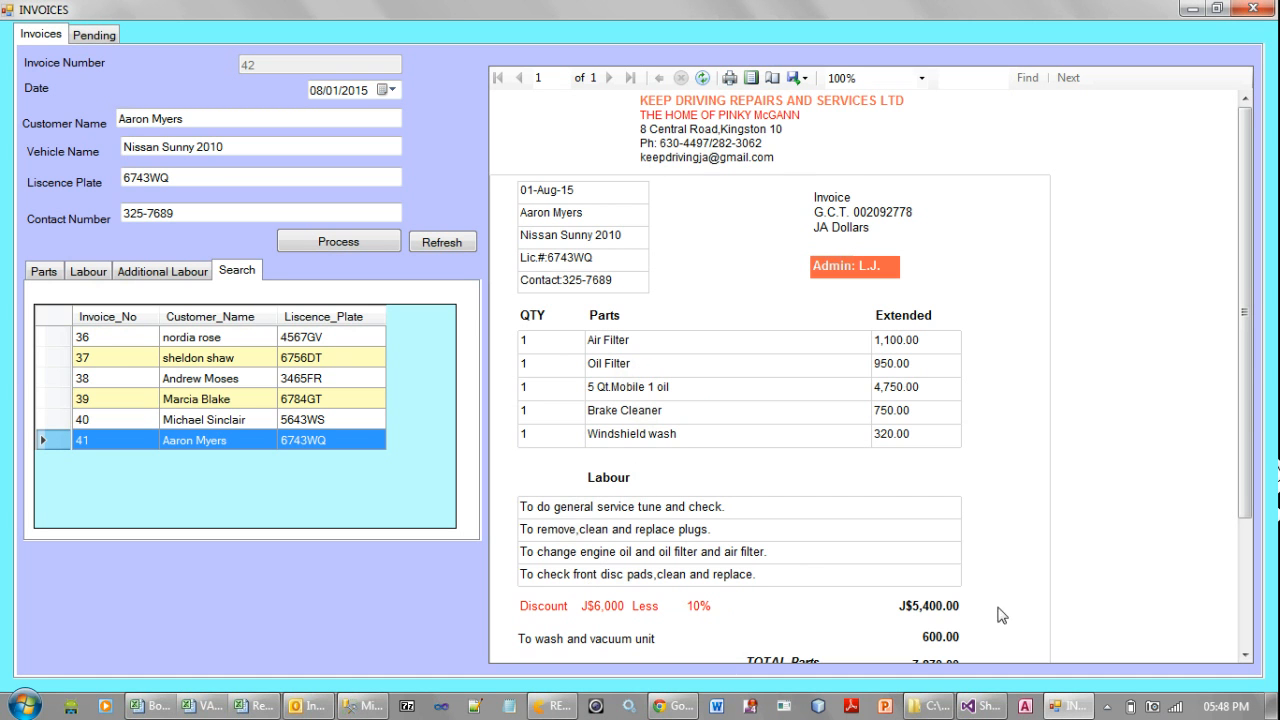
drag(1249, 362, 1252, 499)
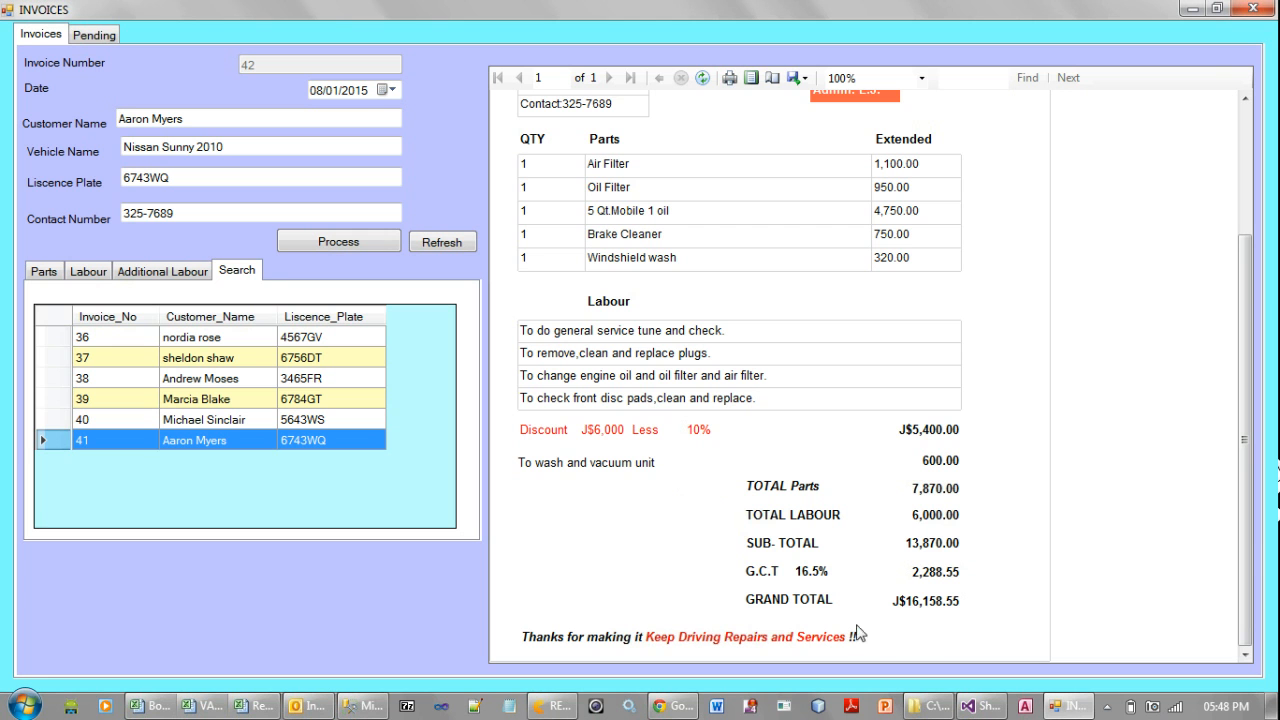
drag(1241, 416, 1250, 298)
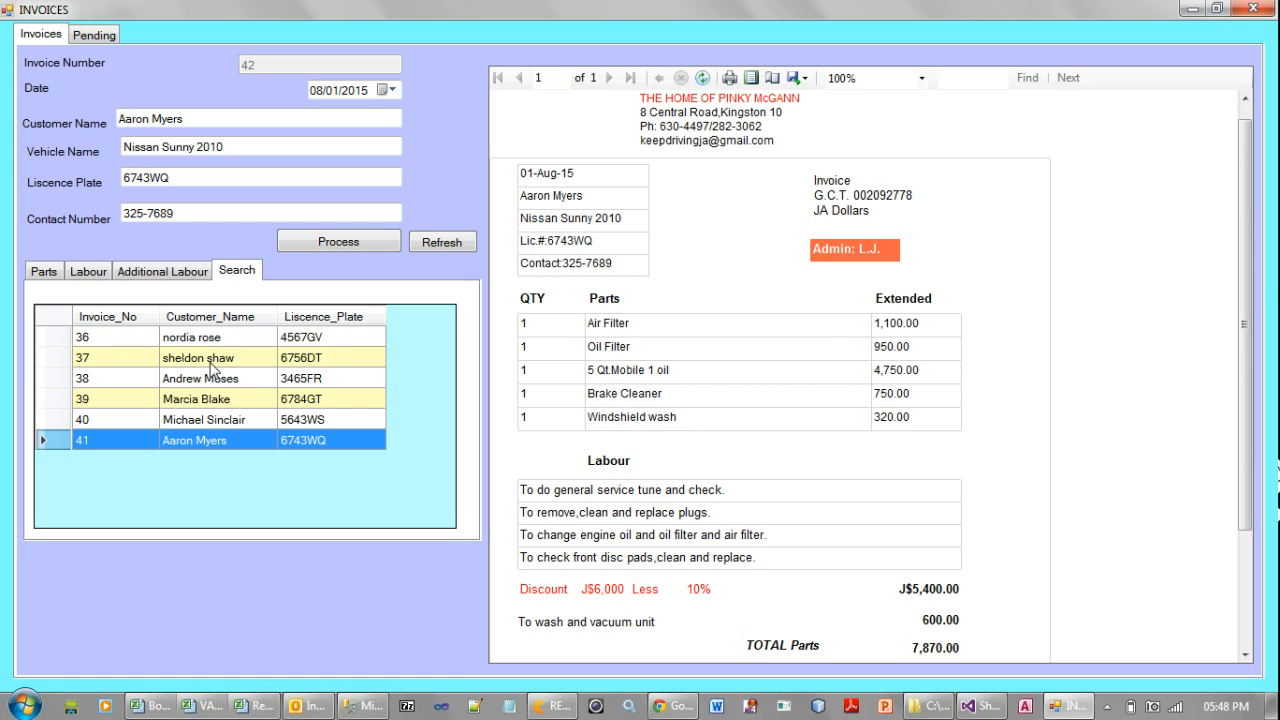
click(226, 425)
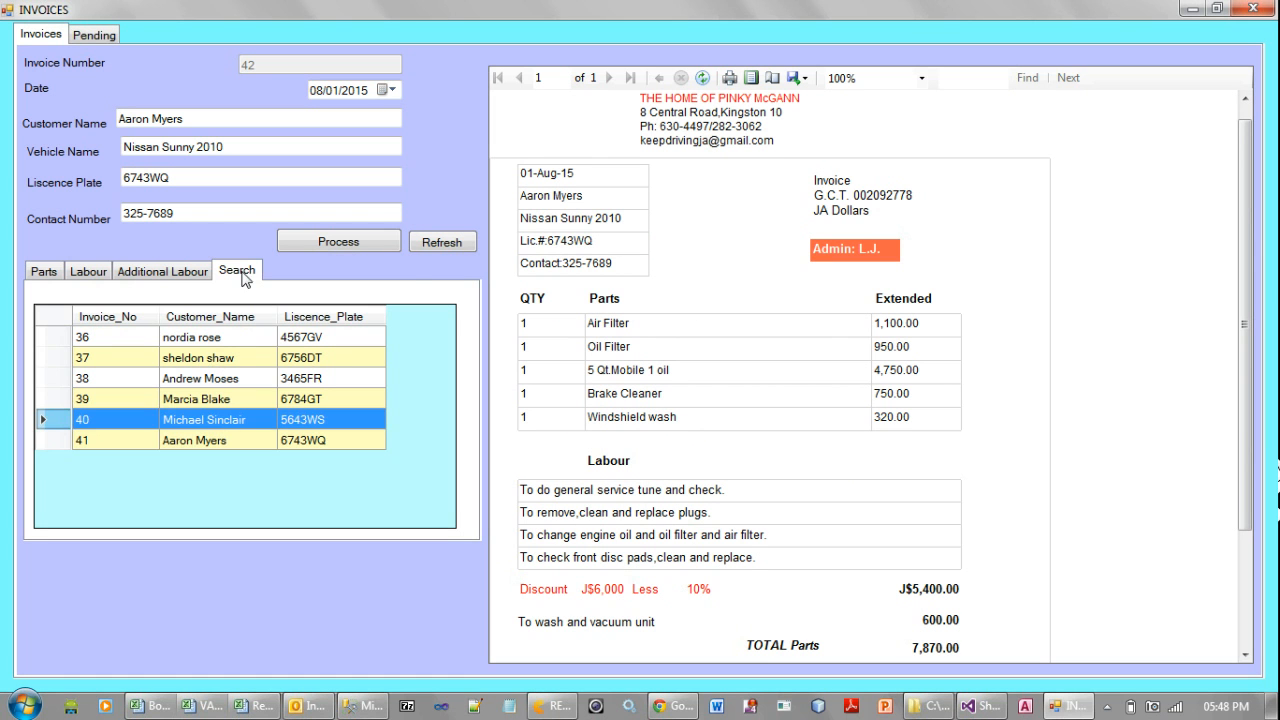
click(180, 275)
click(248, 276)
Show the invoice report in print layout and set its zoom to 75%
click(751, 84)
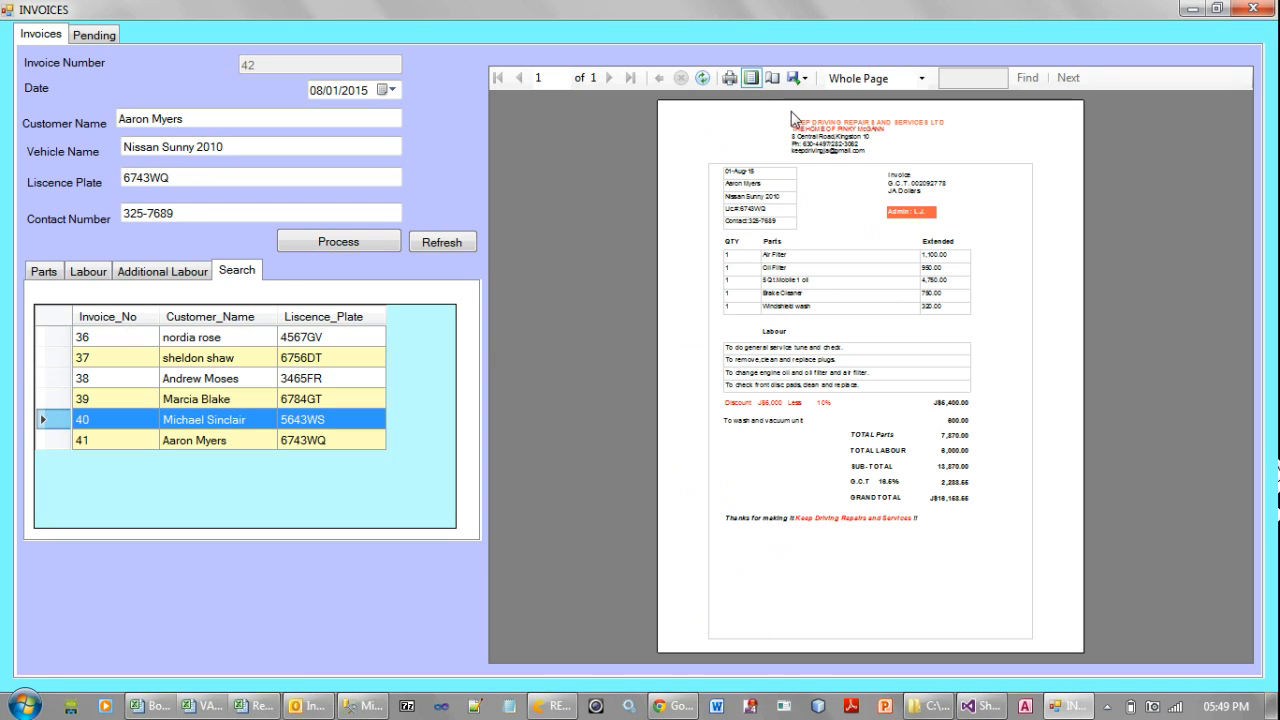
click(920, 79)
click(866, 181)
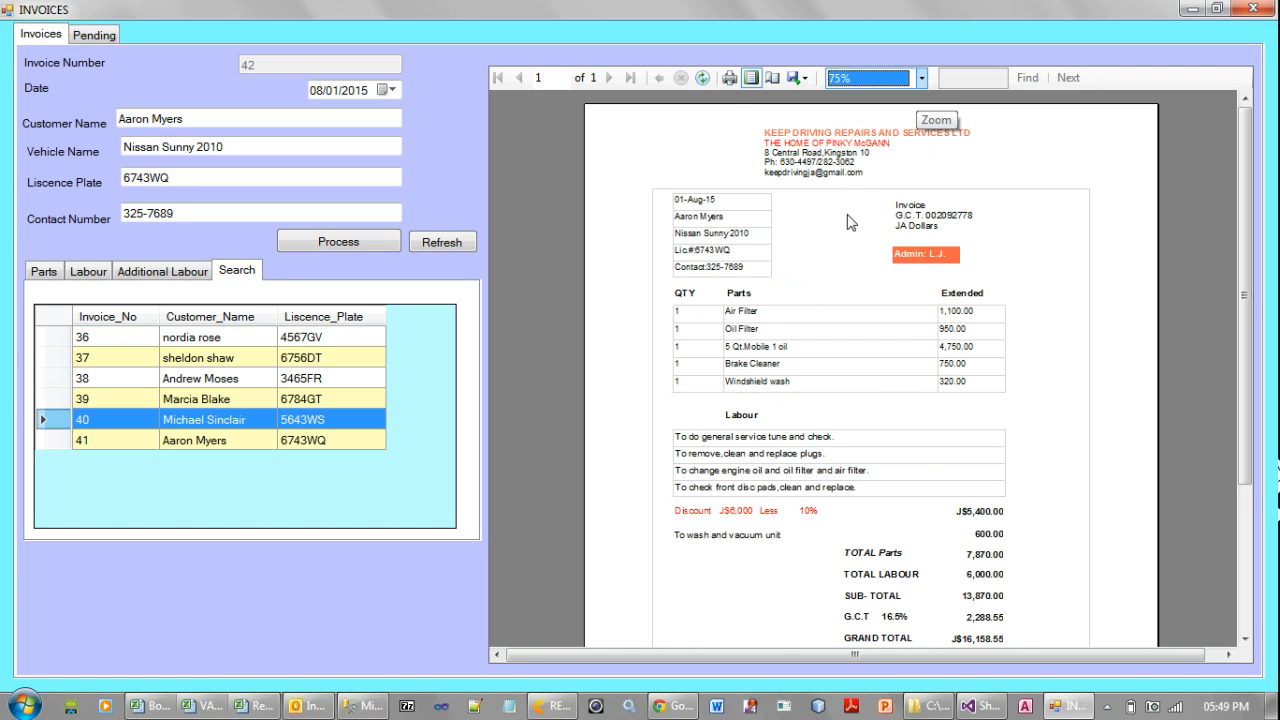
Print the whole invoice report to the PDFCreator printer
click(729, 80)
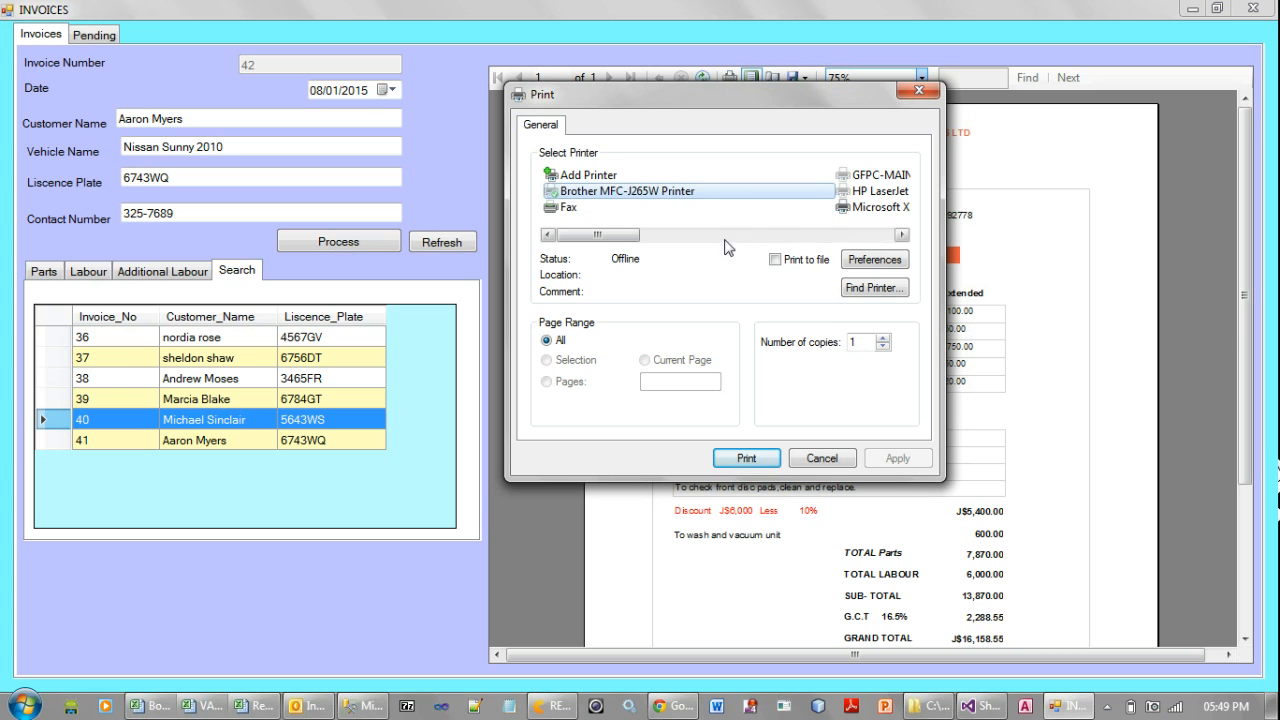
click(902, 235)
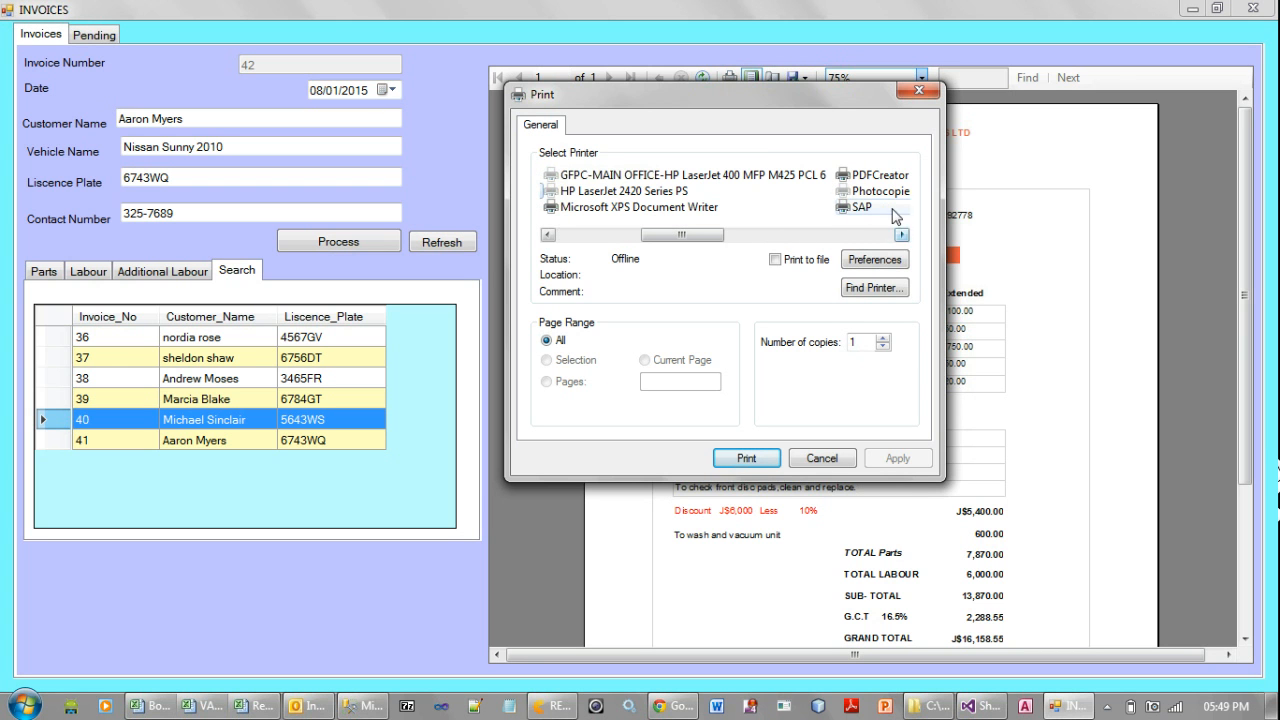
click(880, 176)
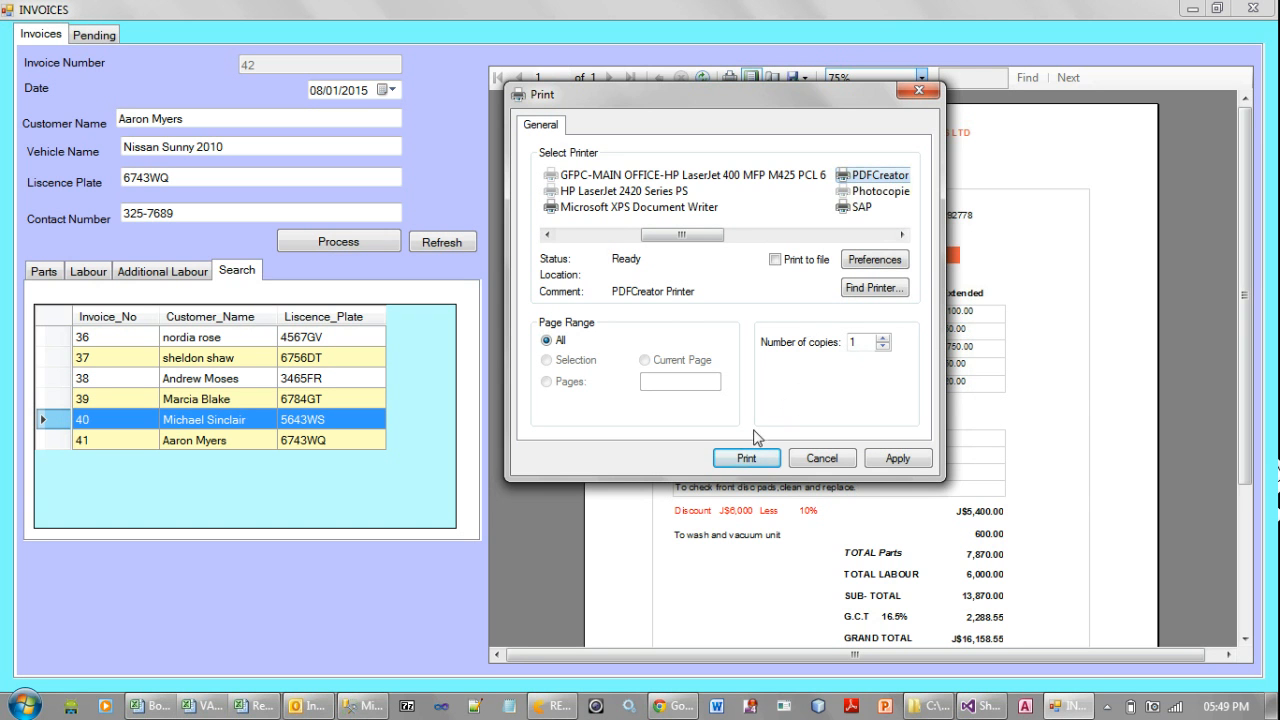
click(746, 458)
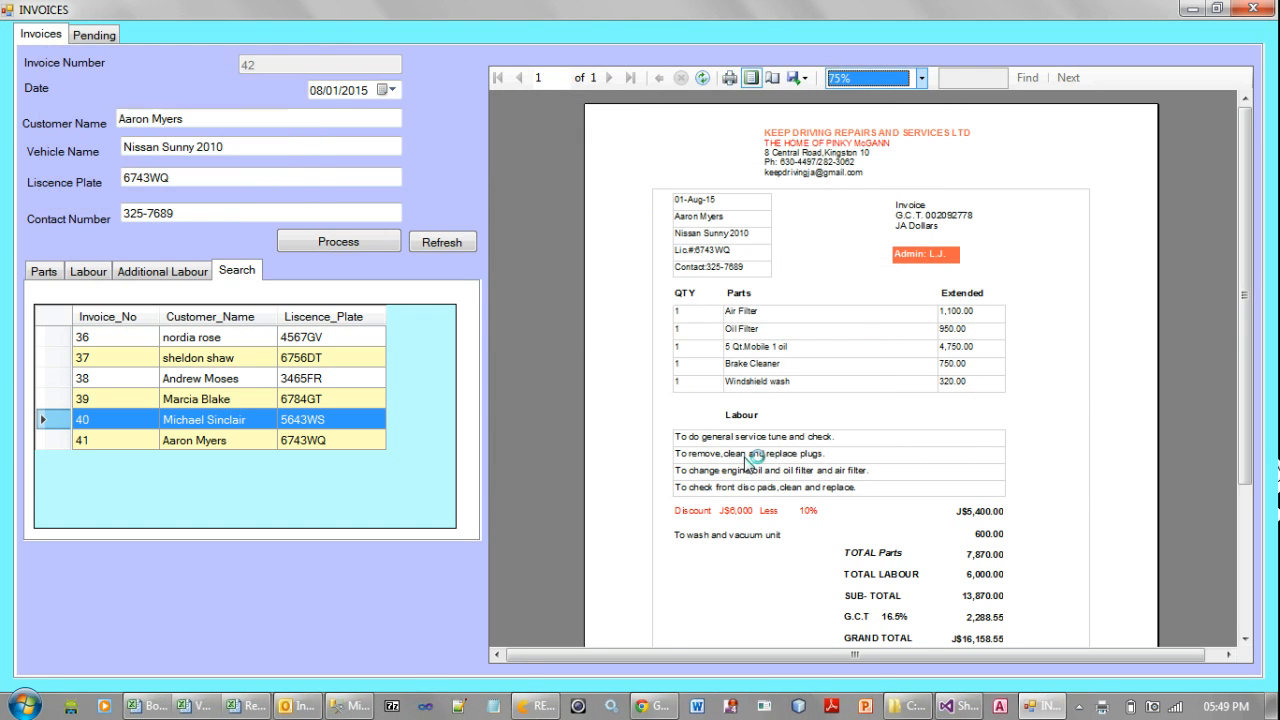
Set the PDF's document title to Report45 and save it as Report45.pdf in the C: drive's Backup folder
double_click(441, 195)
click(441, 195)
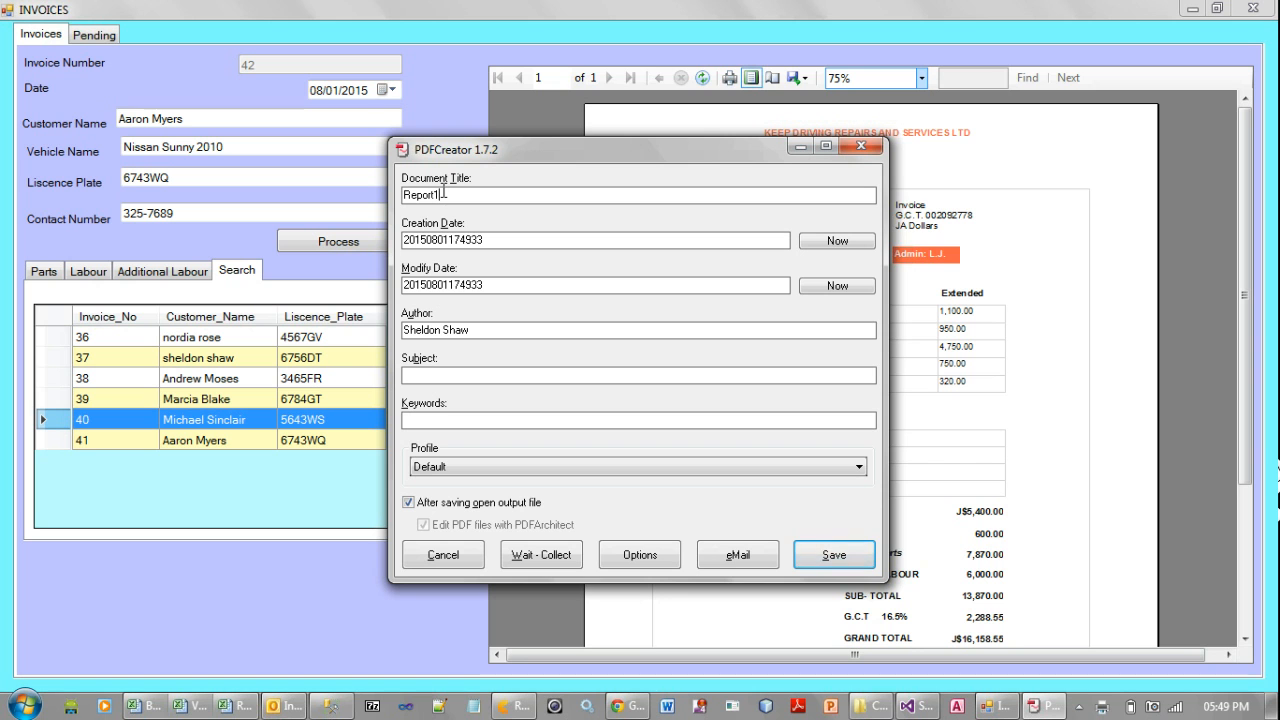
key(BackSpace)
text(45)
click(833, 556)
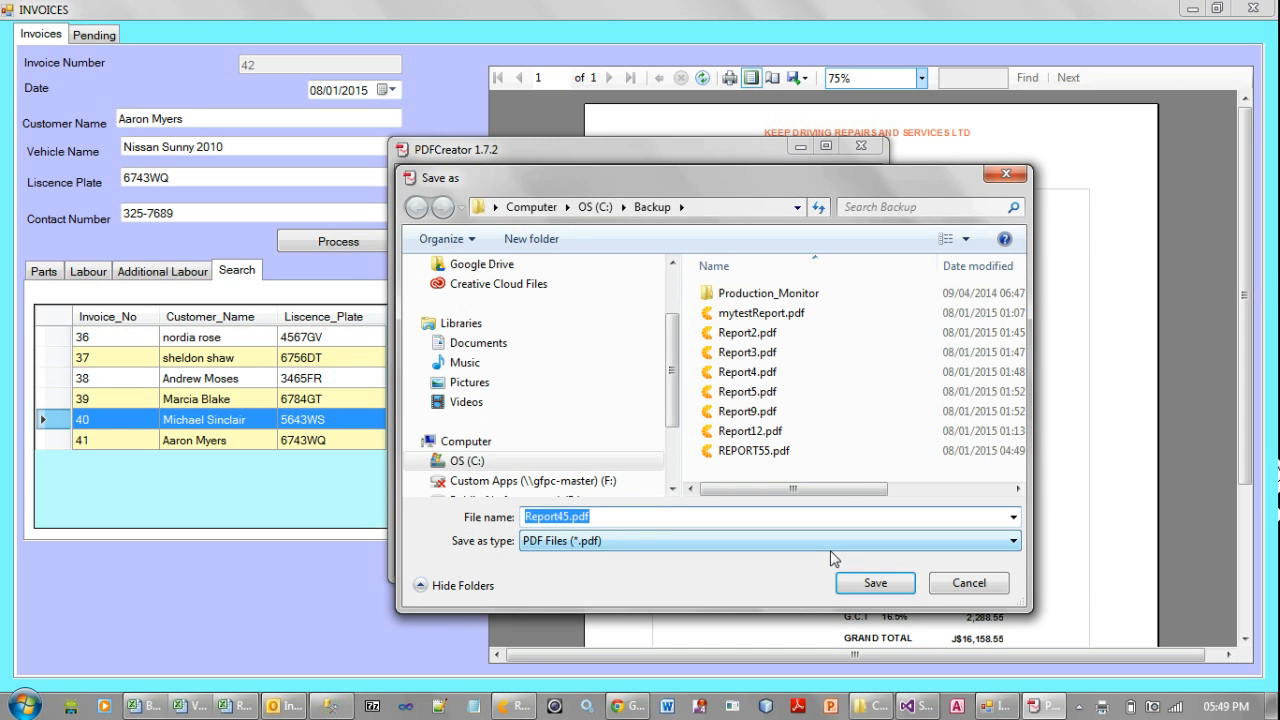
click(887, 582)
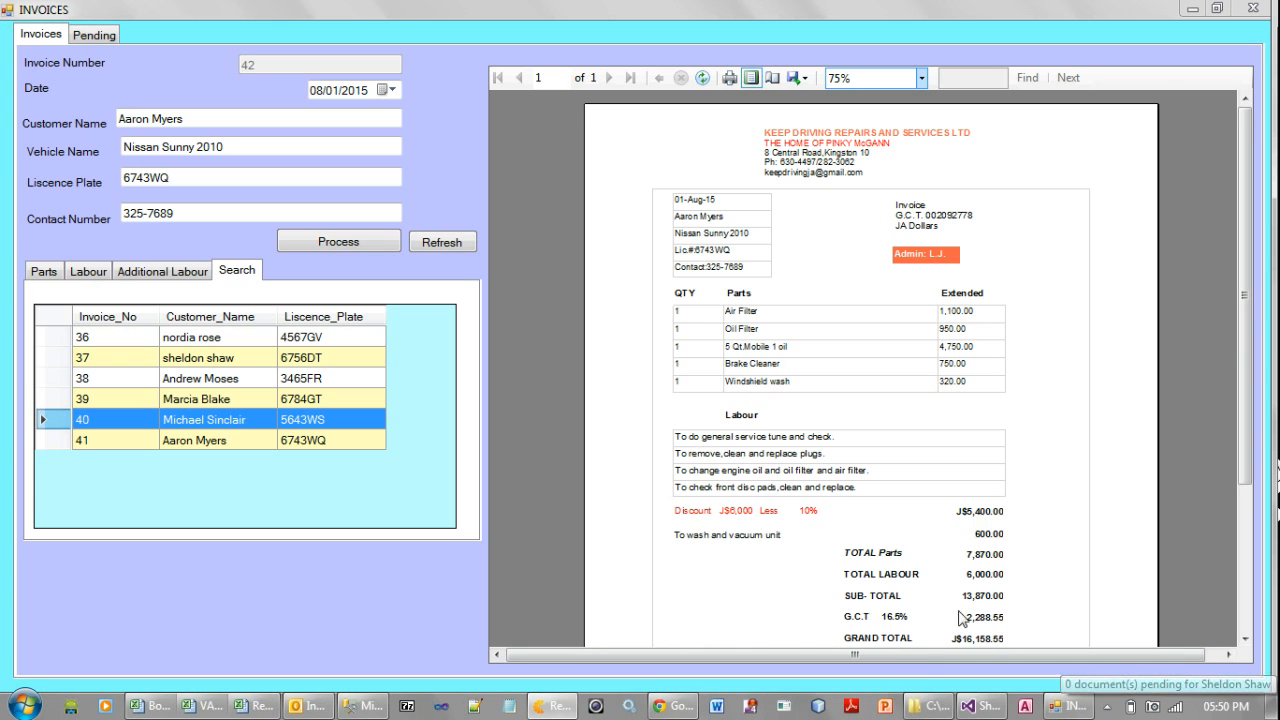
Switch to Windows Explorer and open the Backup folder on the C: drive
mouse_move(932, 706)
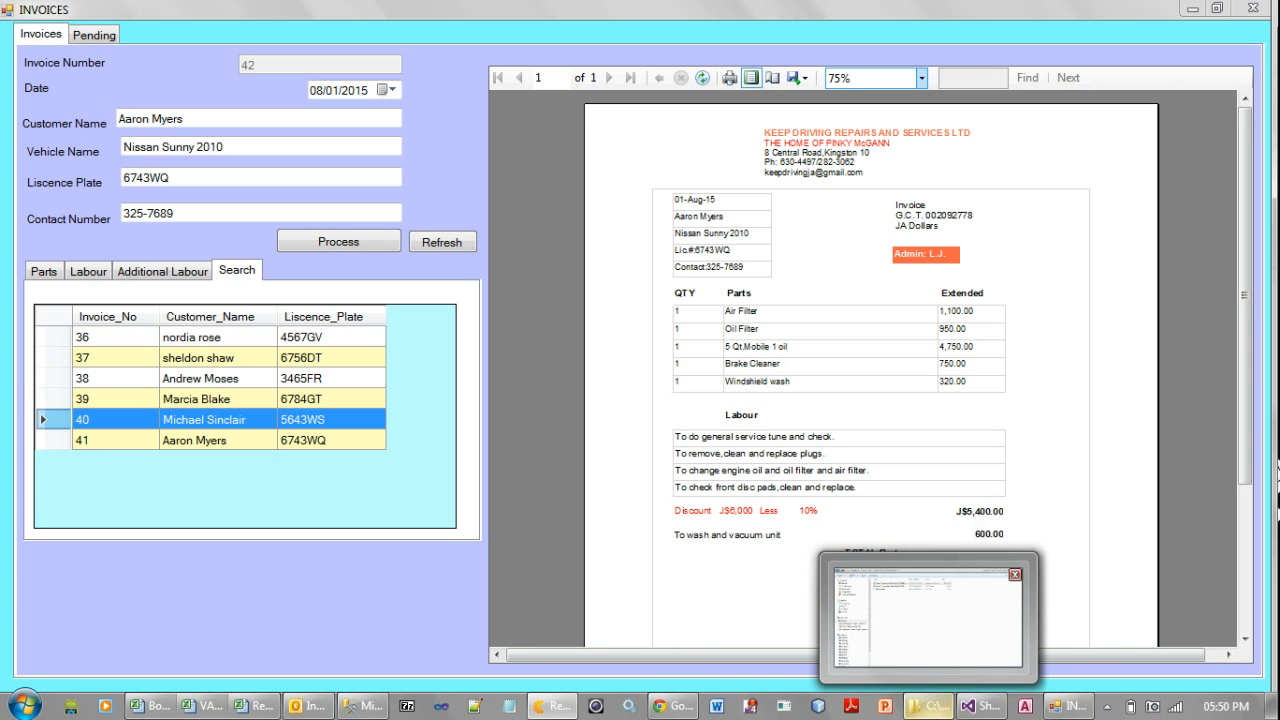
click(932, 710)
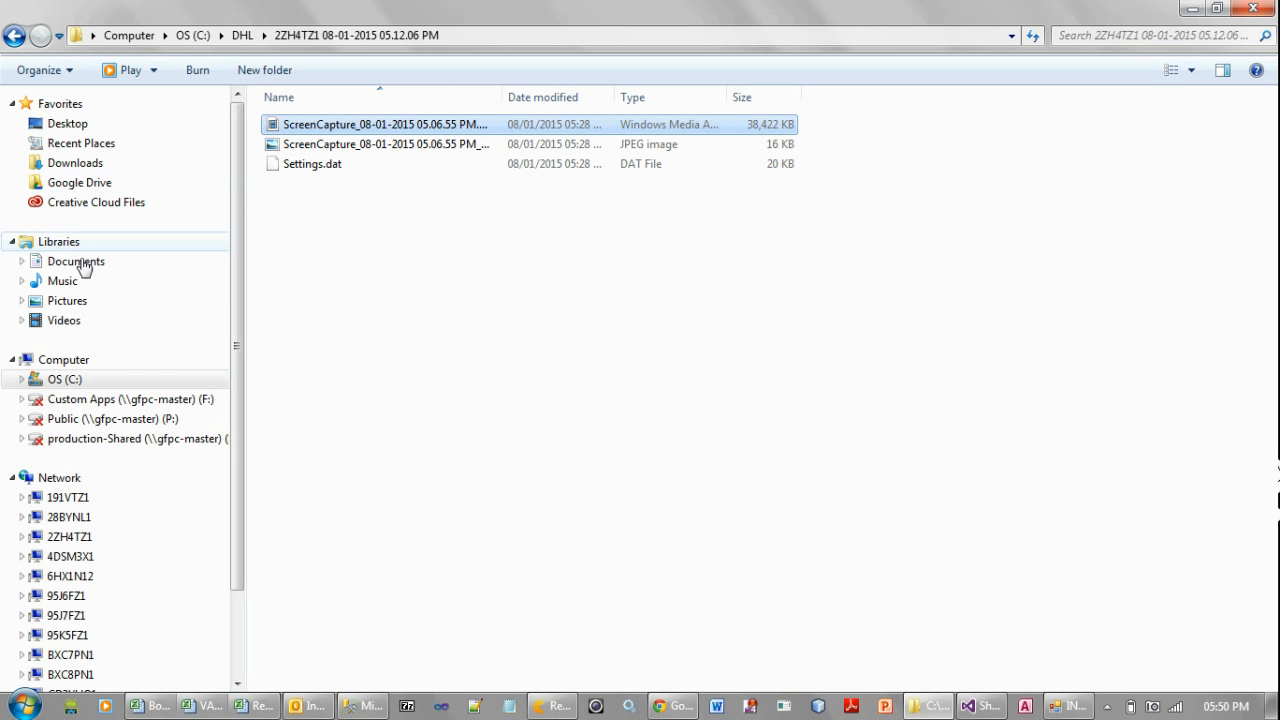
click(83, 379)
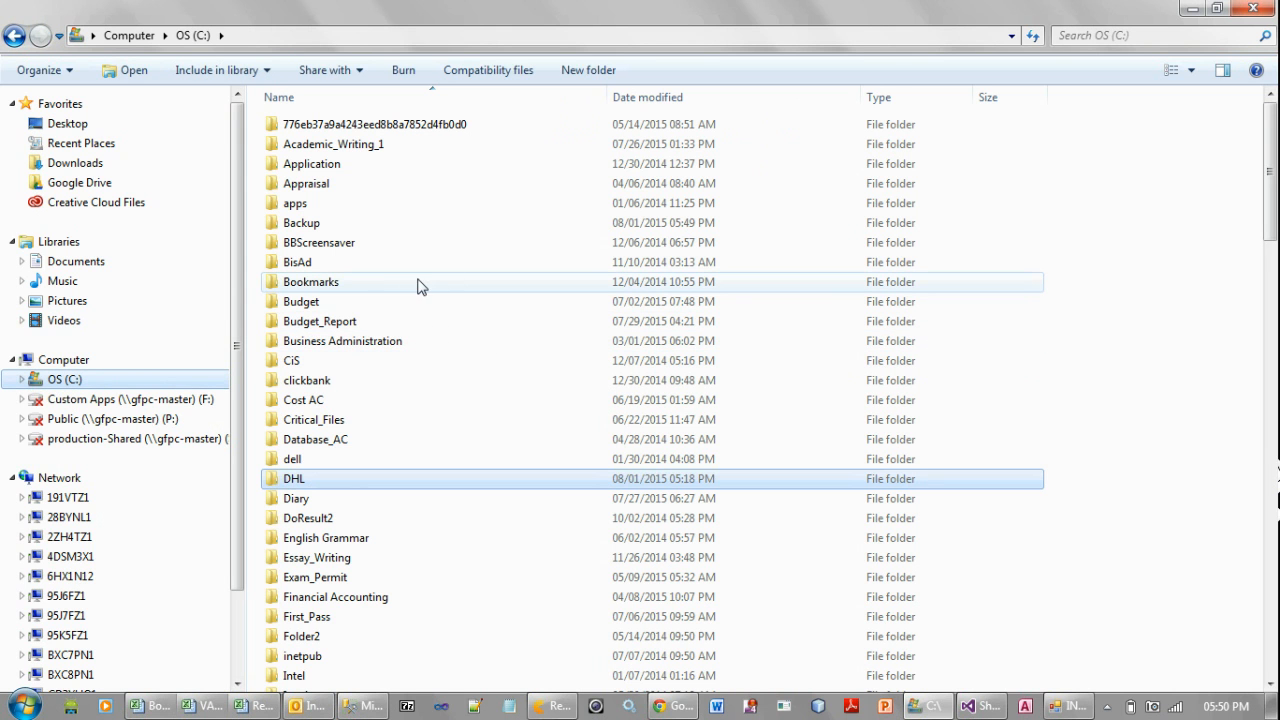
double_click(290, 220)
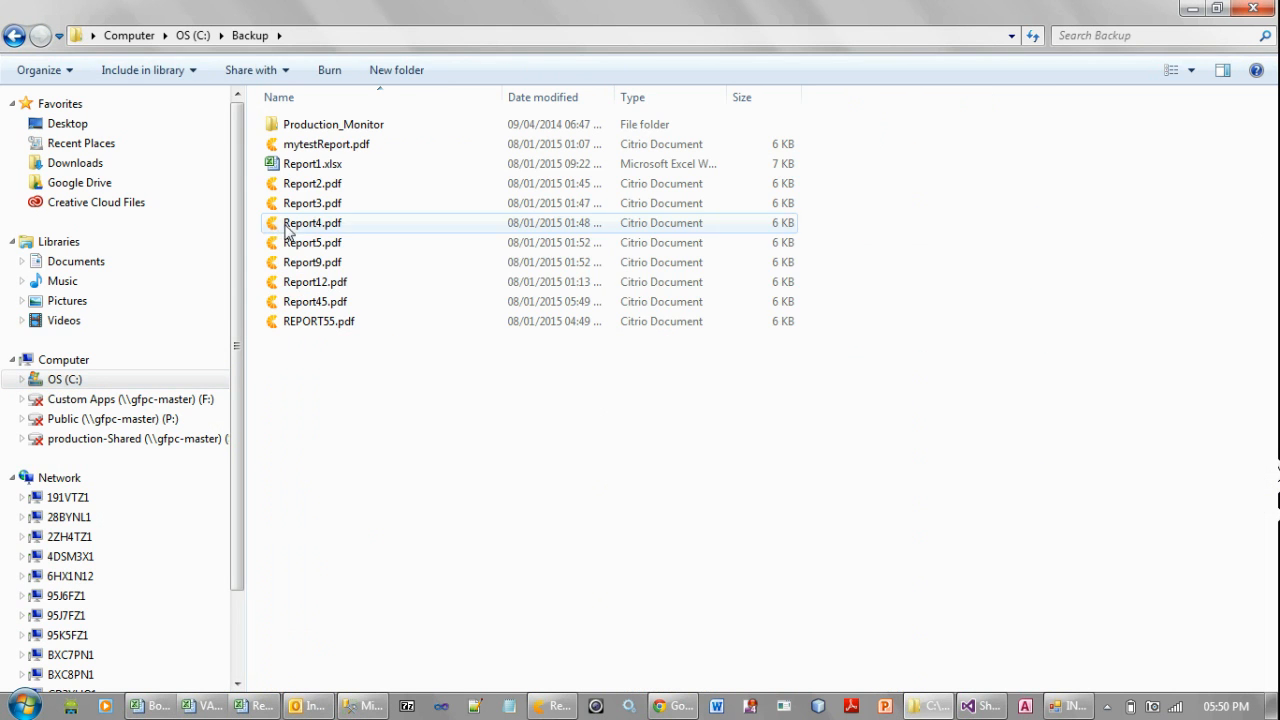
Open Report45.pdf with Adobe Reader
click(348, 306)
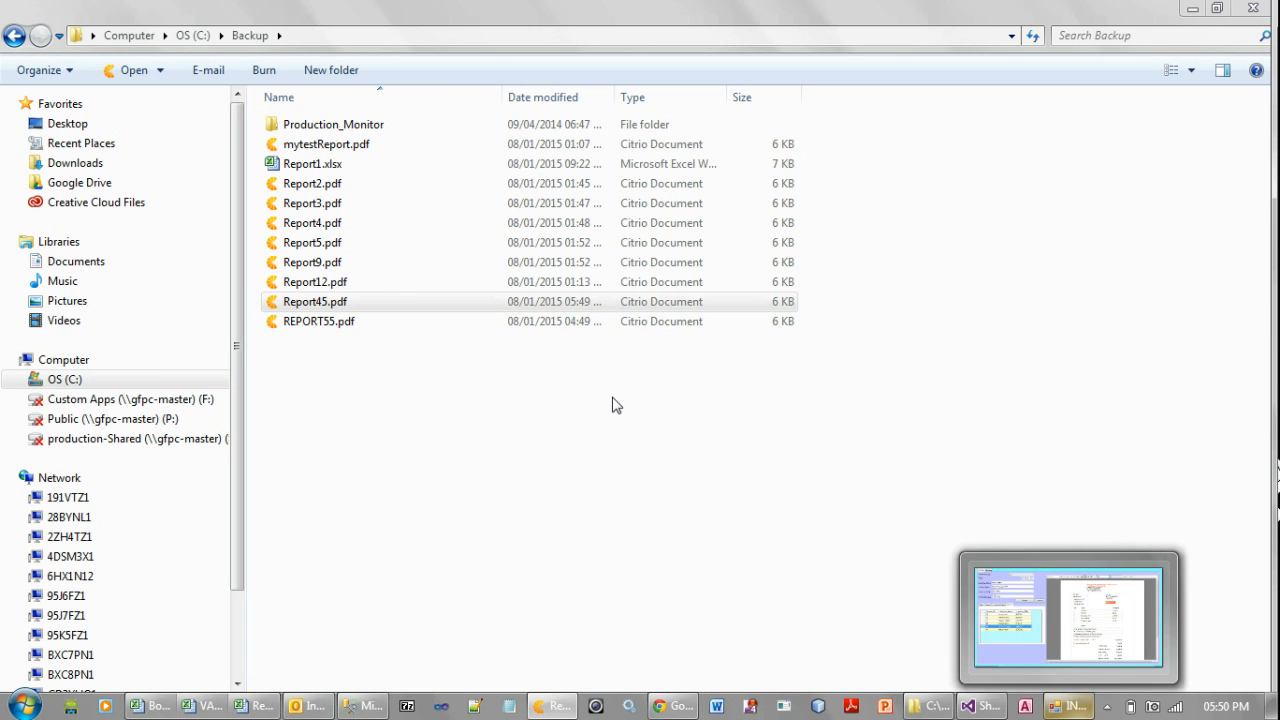
right_click(314, 308)
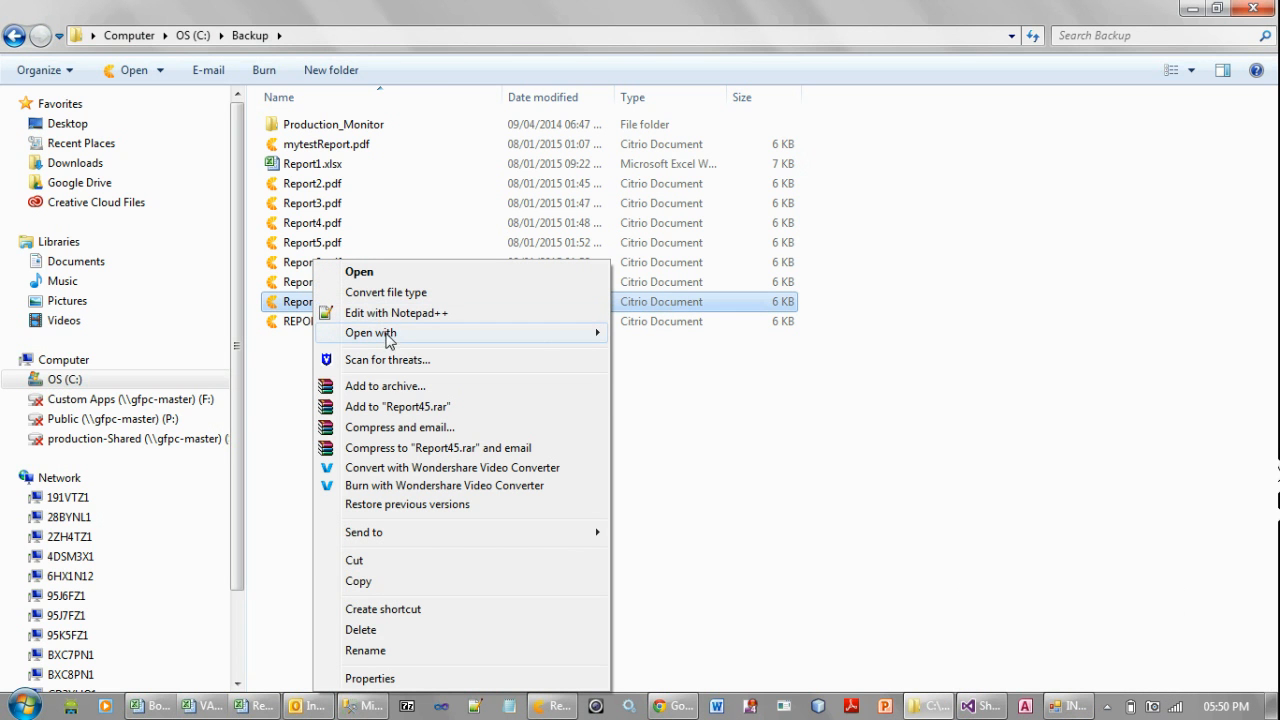
mouse_move(390, 343)
click(645, 335)
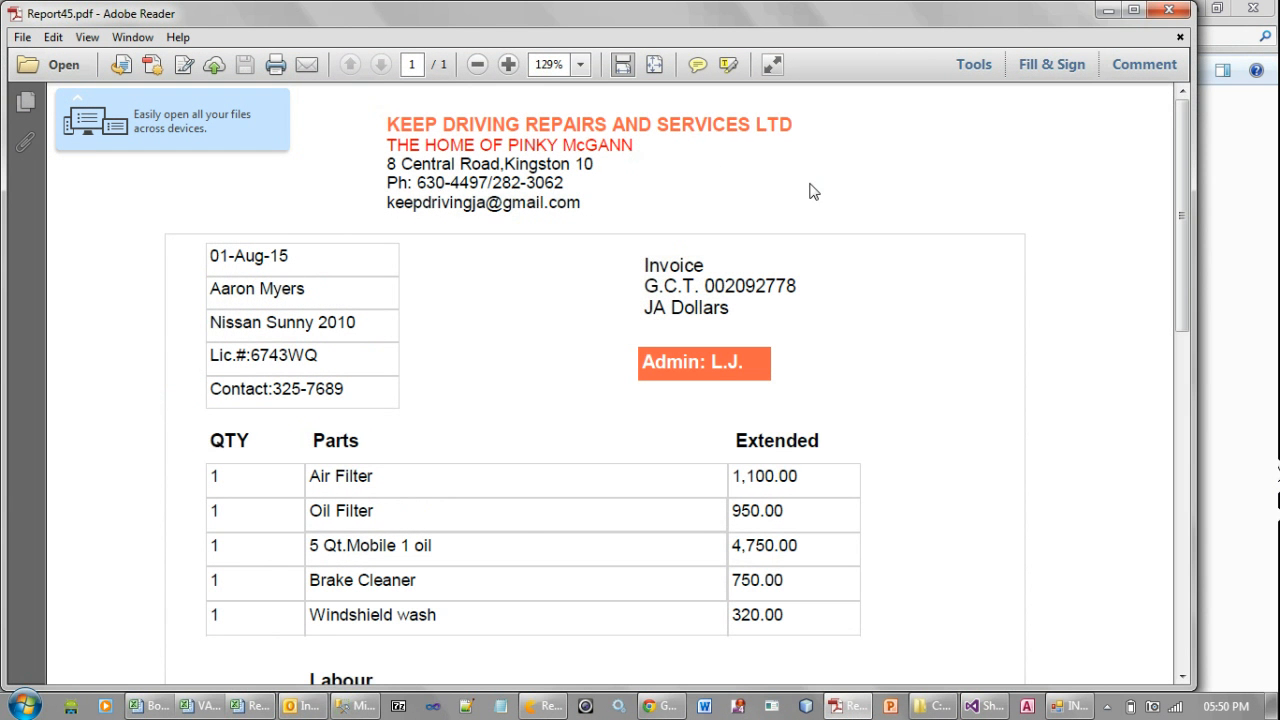
View the PDF invoice at 75% zoom, check it from header to closing line, and close Adobe Reader
click(581, 65)
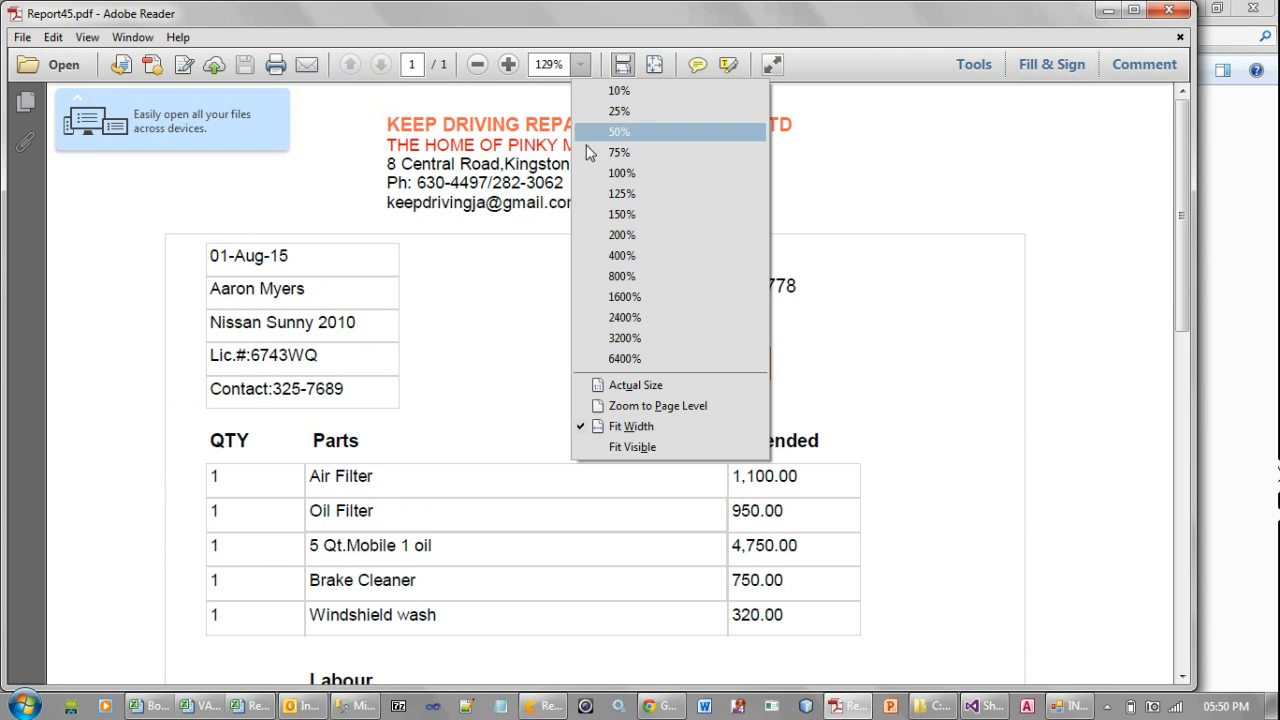
click(617, 152)
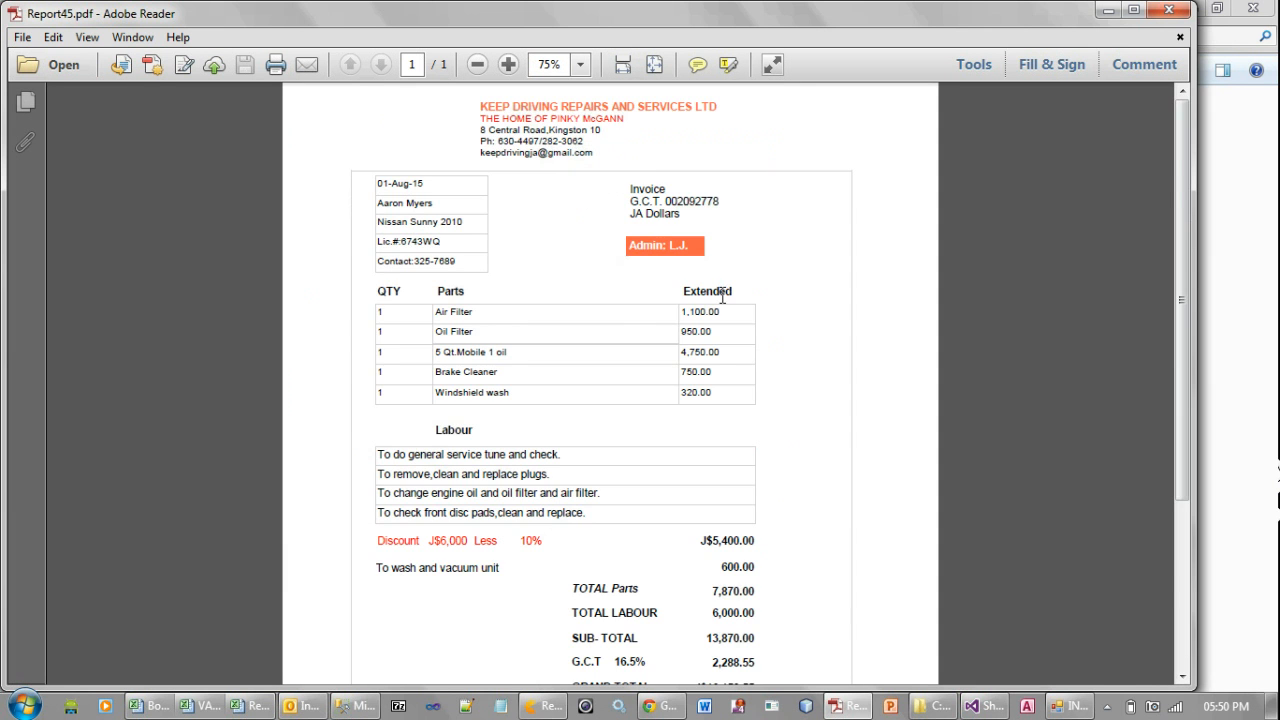
scroll(810, 248, down, 5)
scroll(810, 248, up, 5)
scroll(792, 266, down, 2)
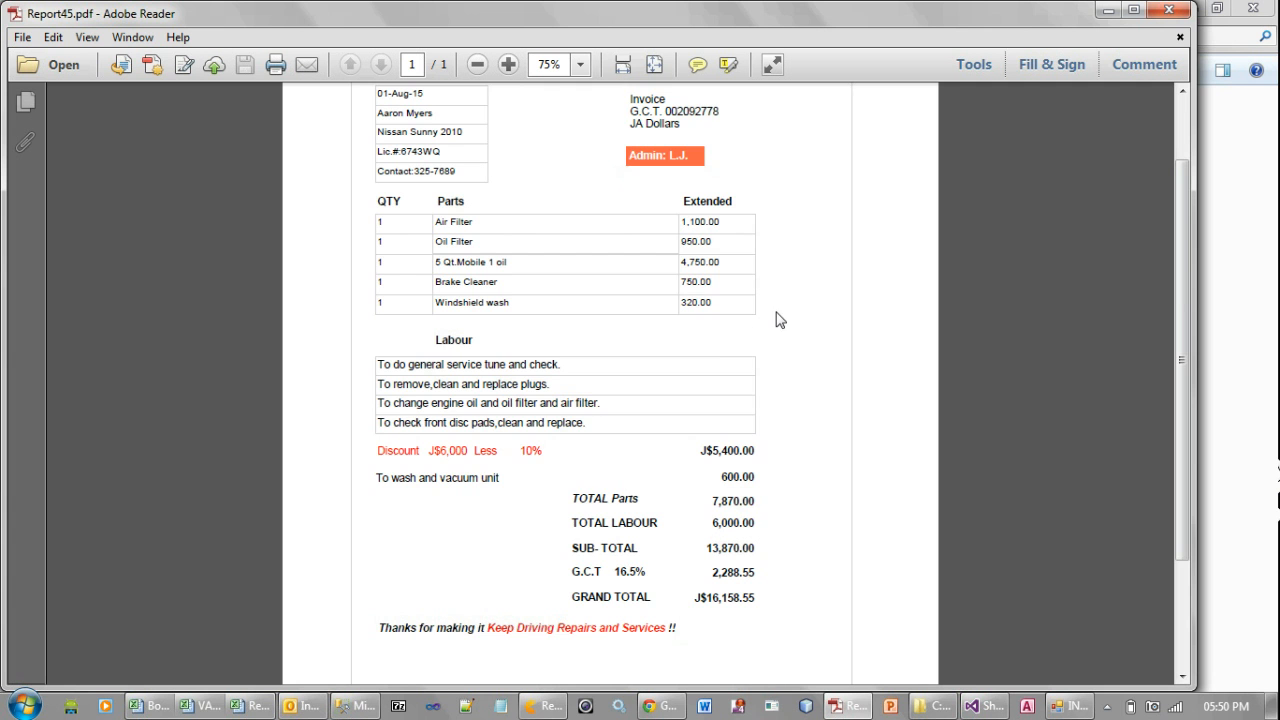
scroll(785, 215, up, 2)
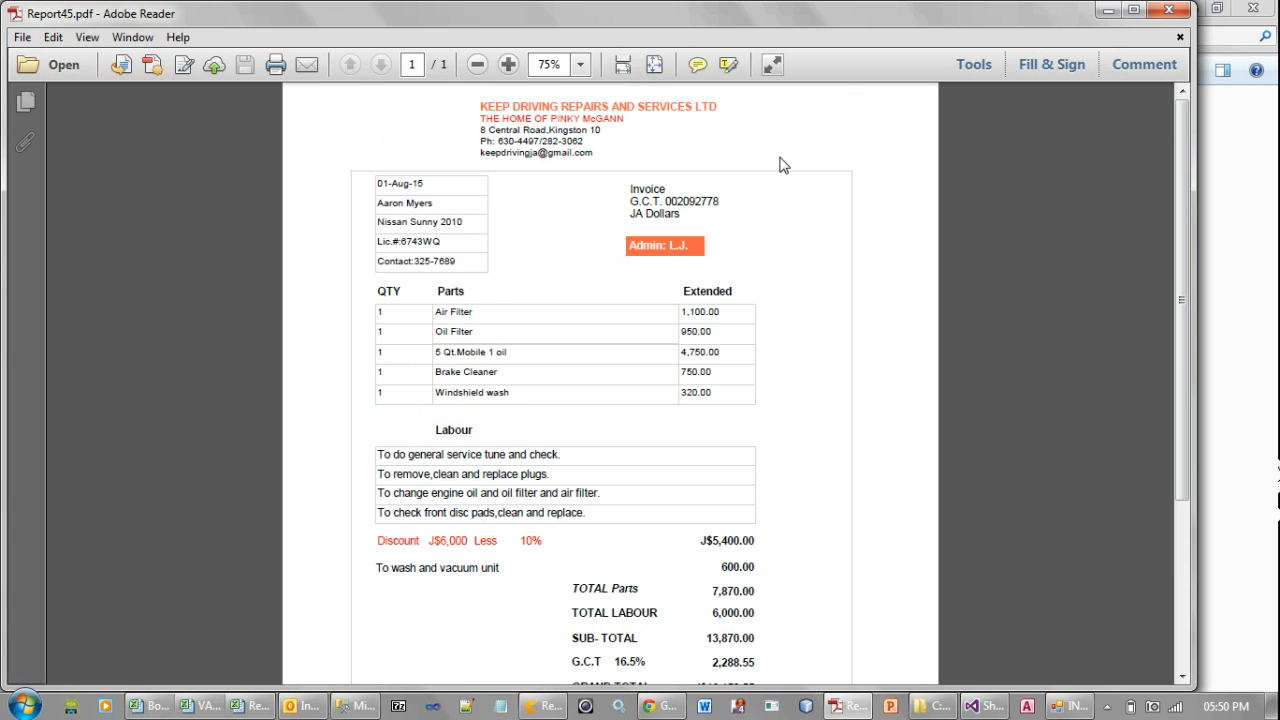
click(1166, 10)
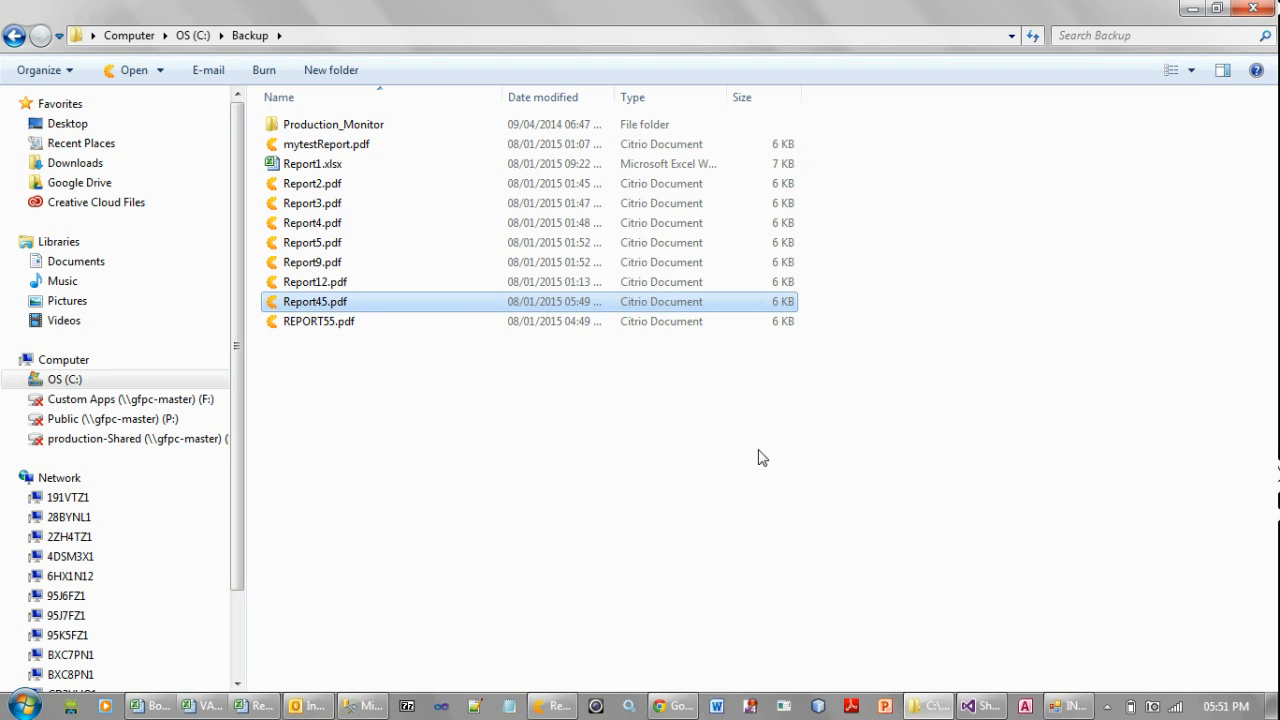
Switch back to the Invoices application and select the last invoice in the search list, followed by the one above it
mouse_move(993, 708)
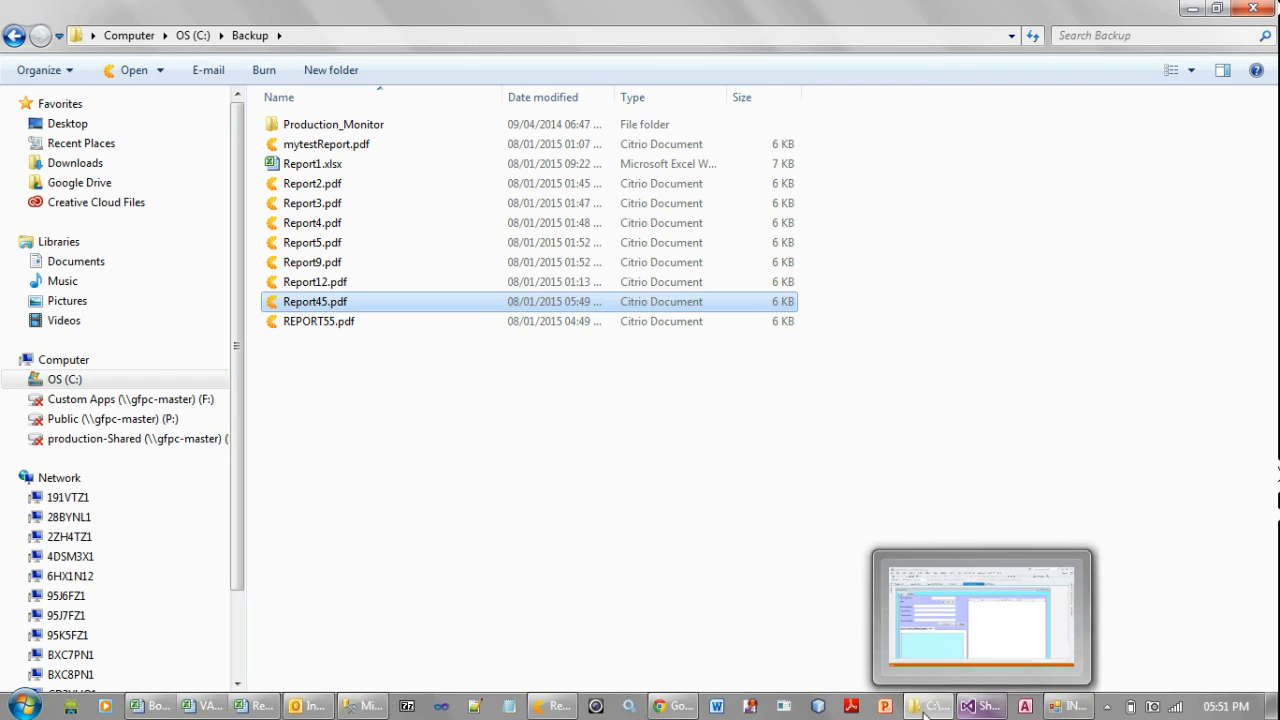
click(1065, 706)
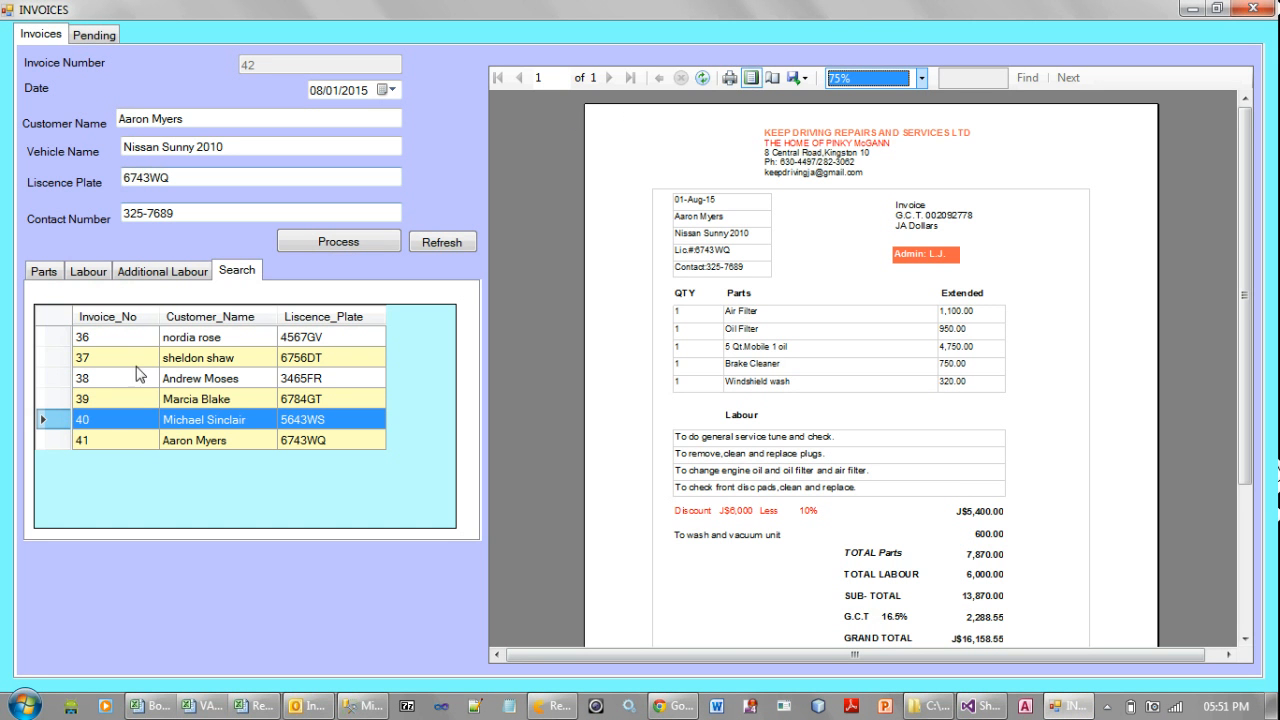
click(303, 448)
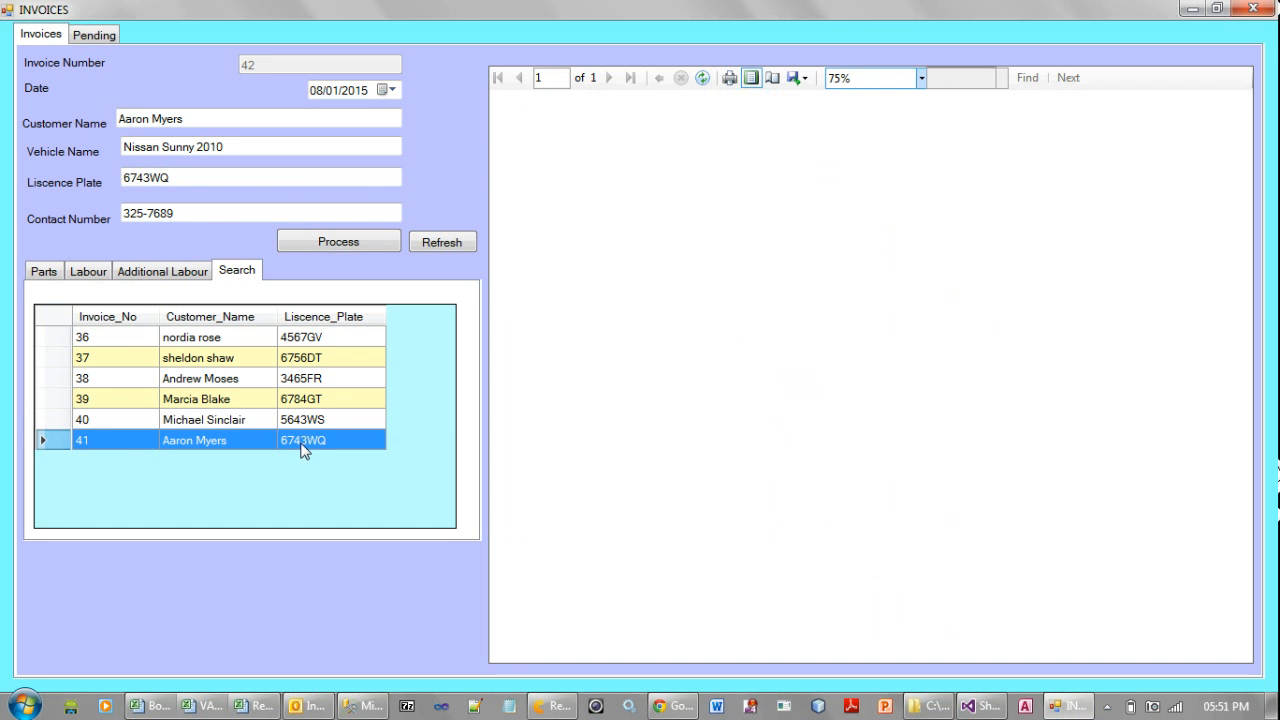
click(303, 421)
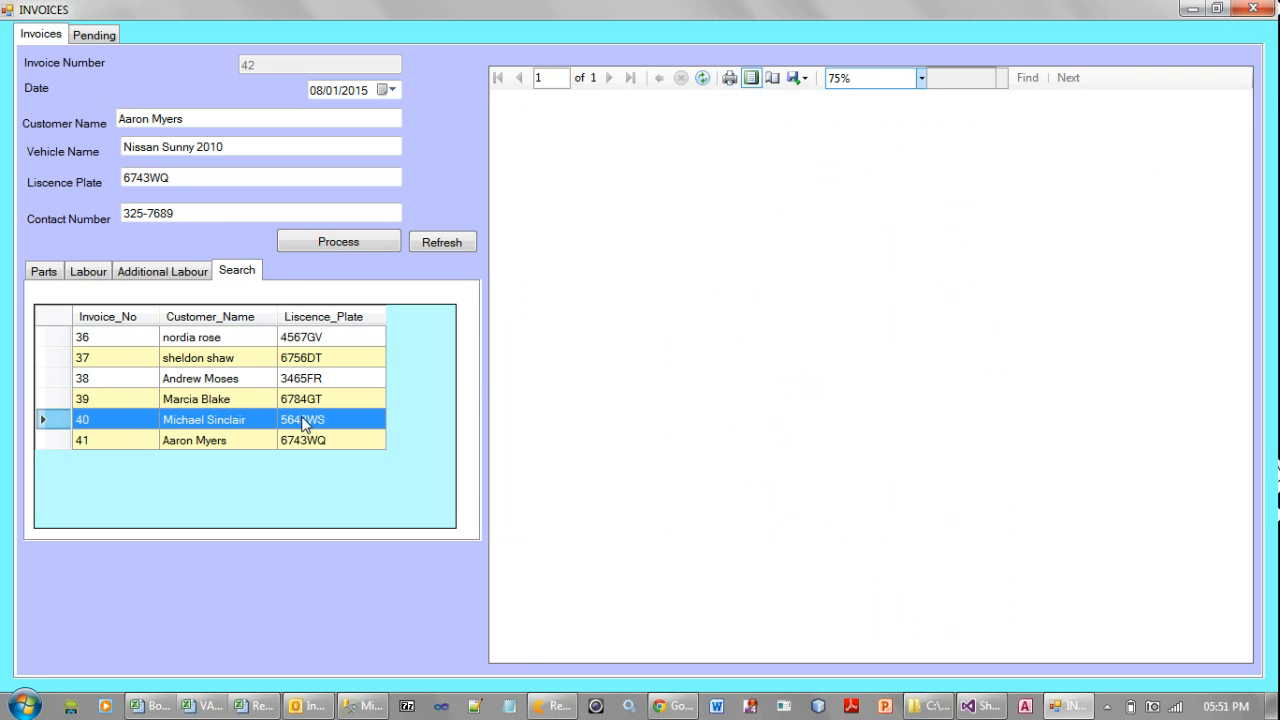